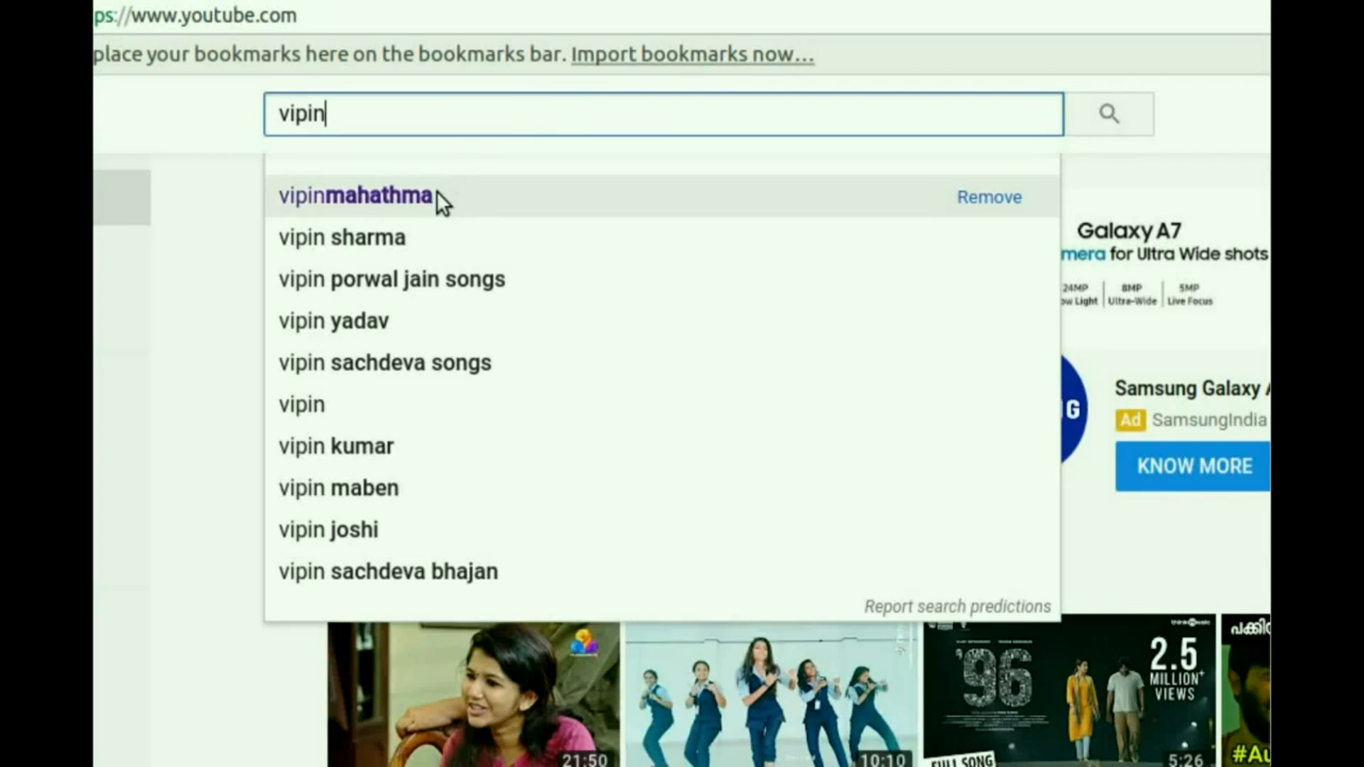
{"action": "left_click", "coordinate": [364, 409]}
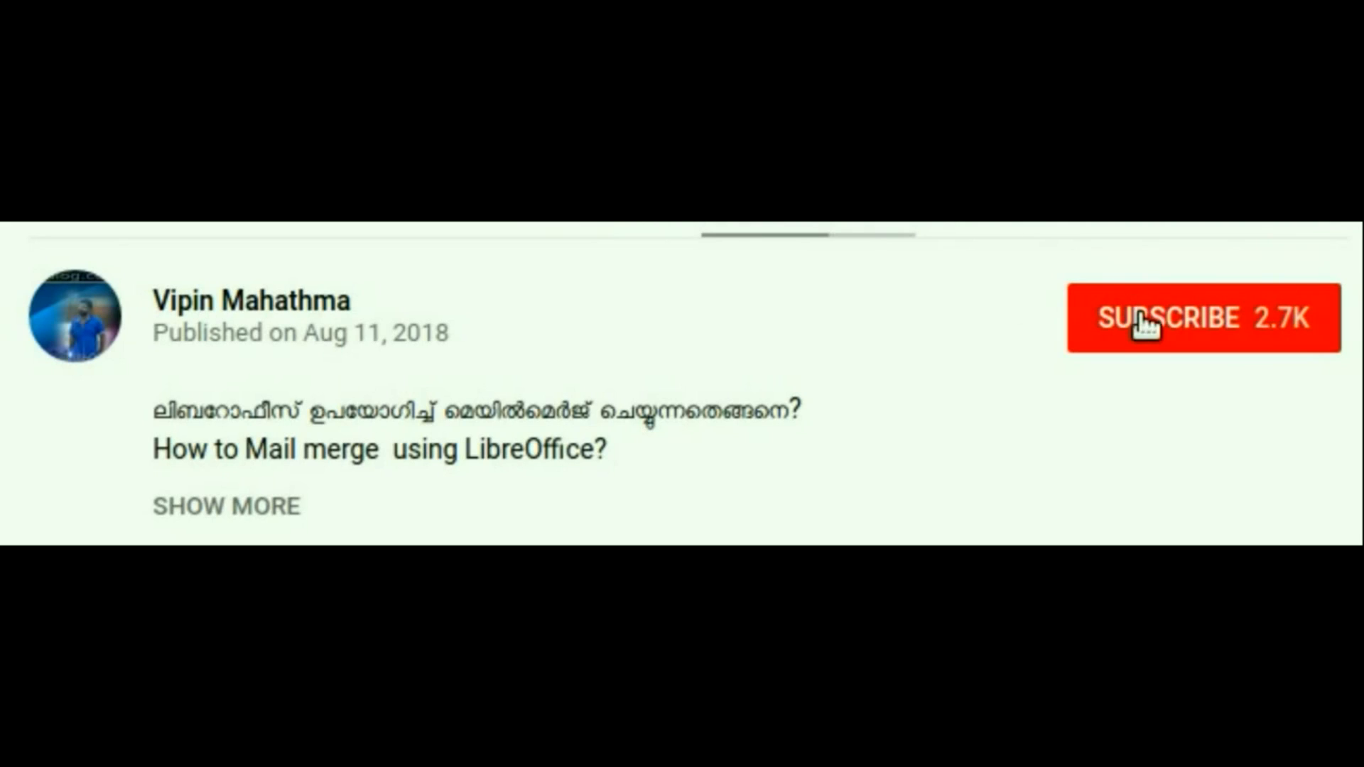
{"action": "left_click", "coordinate": [1072, 351]}
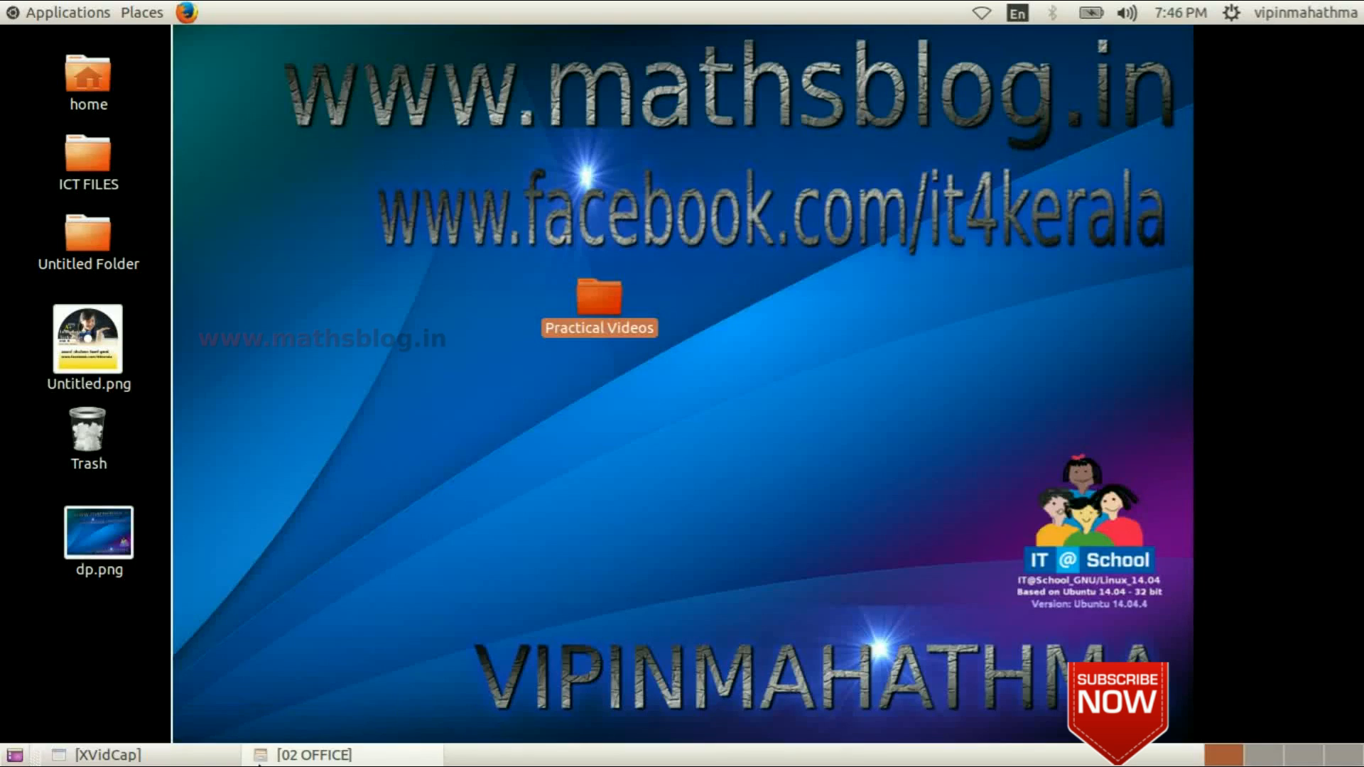
Open the question image 1.png from the 02 OFFICE folder and read the ID card mail merge task.
{"action": "left_click", "coordinate": [313, 755]}
{"action": "double_click", "coordinate": [534, 168]}
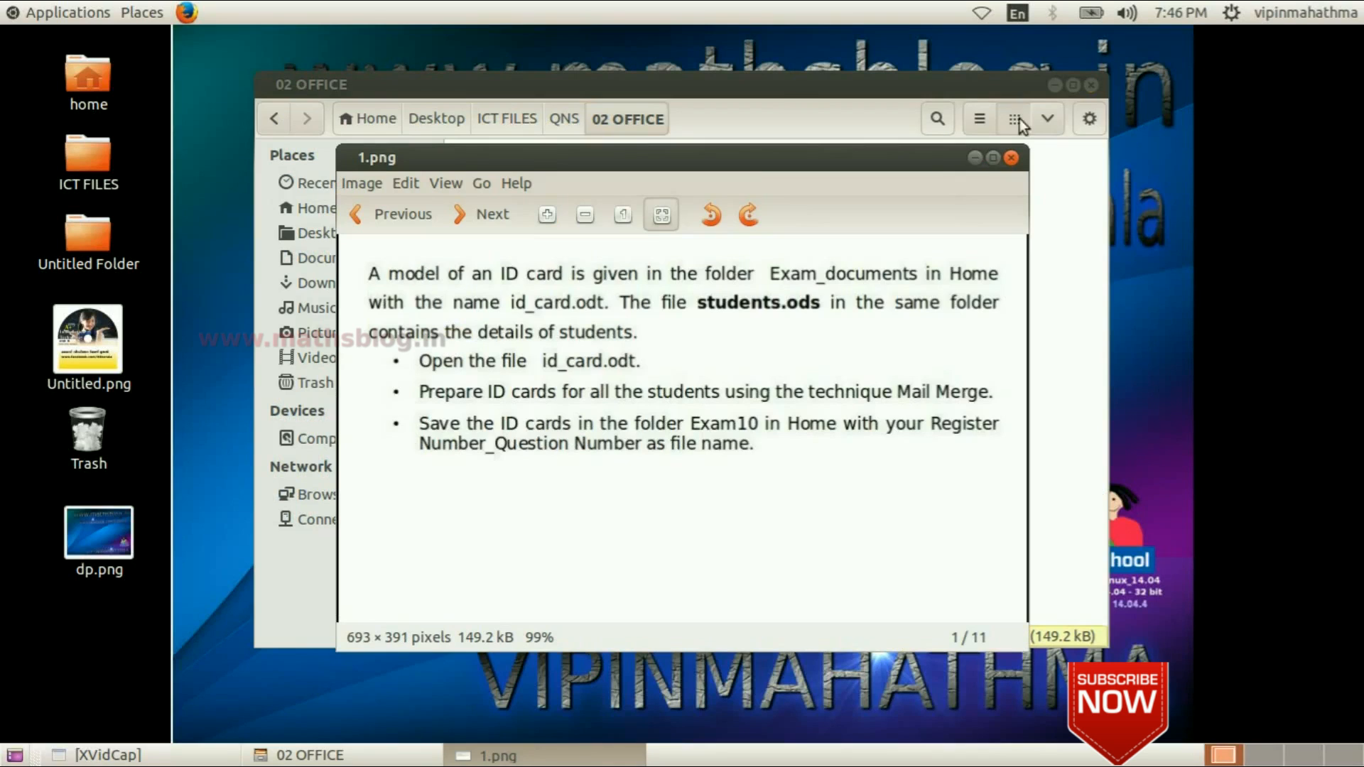
{"action": "left_click", "coordinate": [1054, 85]}
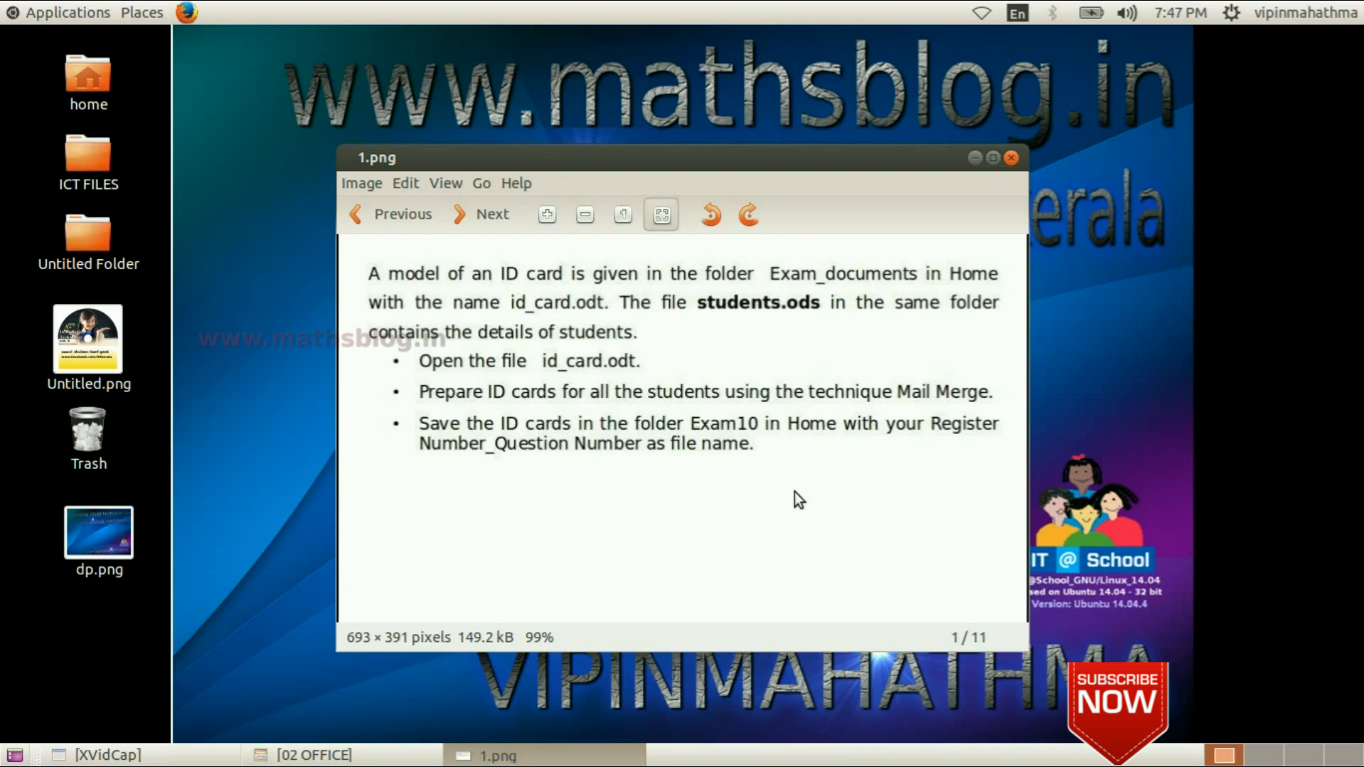
{"action": "left_click", "coordinate": [977, 158]}
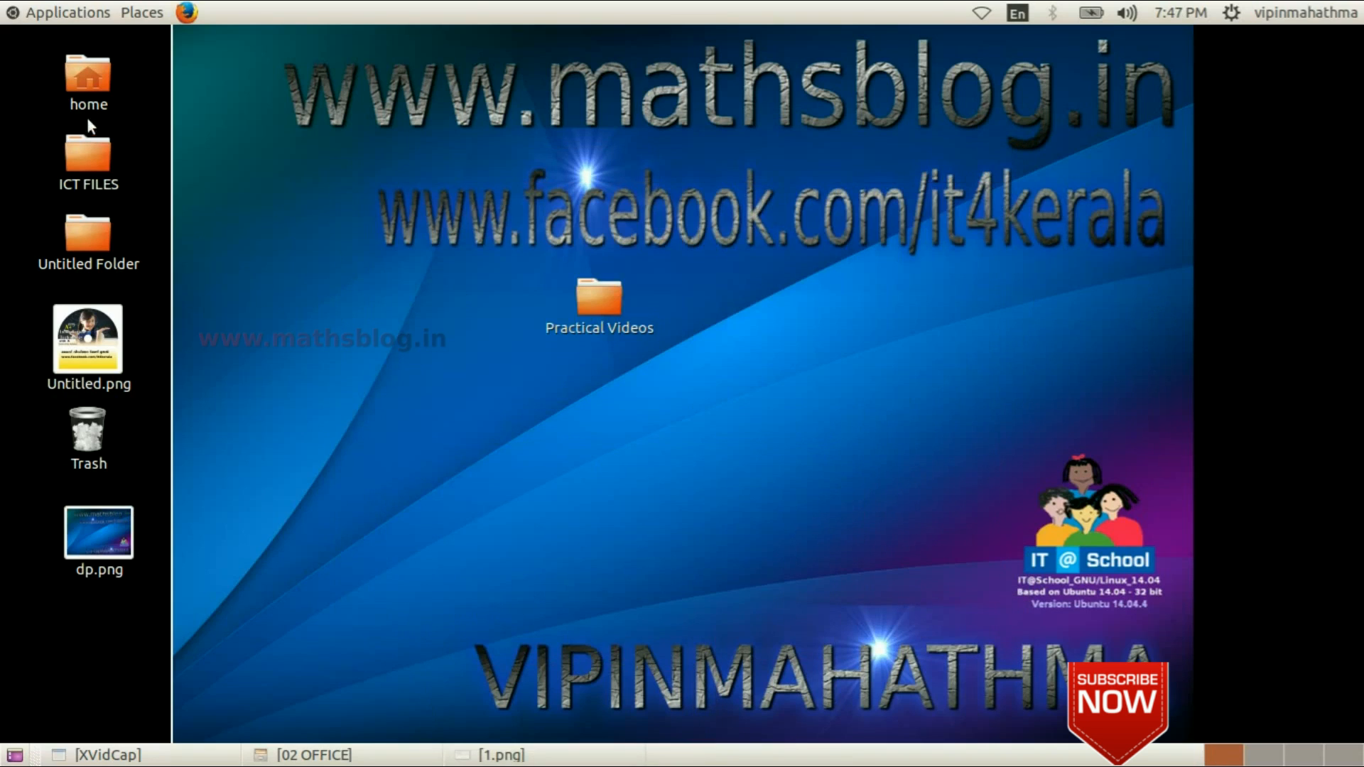
Open id_card.odt from the Exam_documents folder in Home, checking the file name against the question image.
{"action": "double_click", "coordinate": [92, 62]}
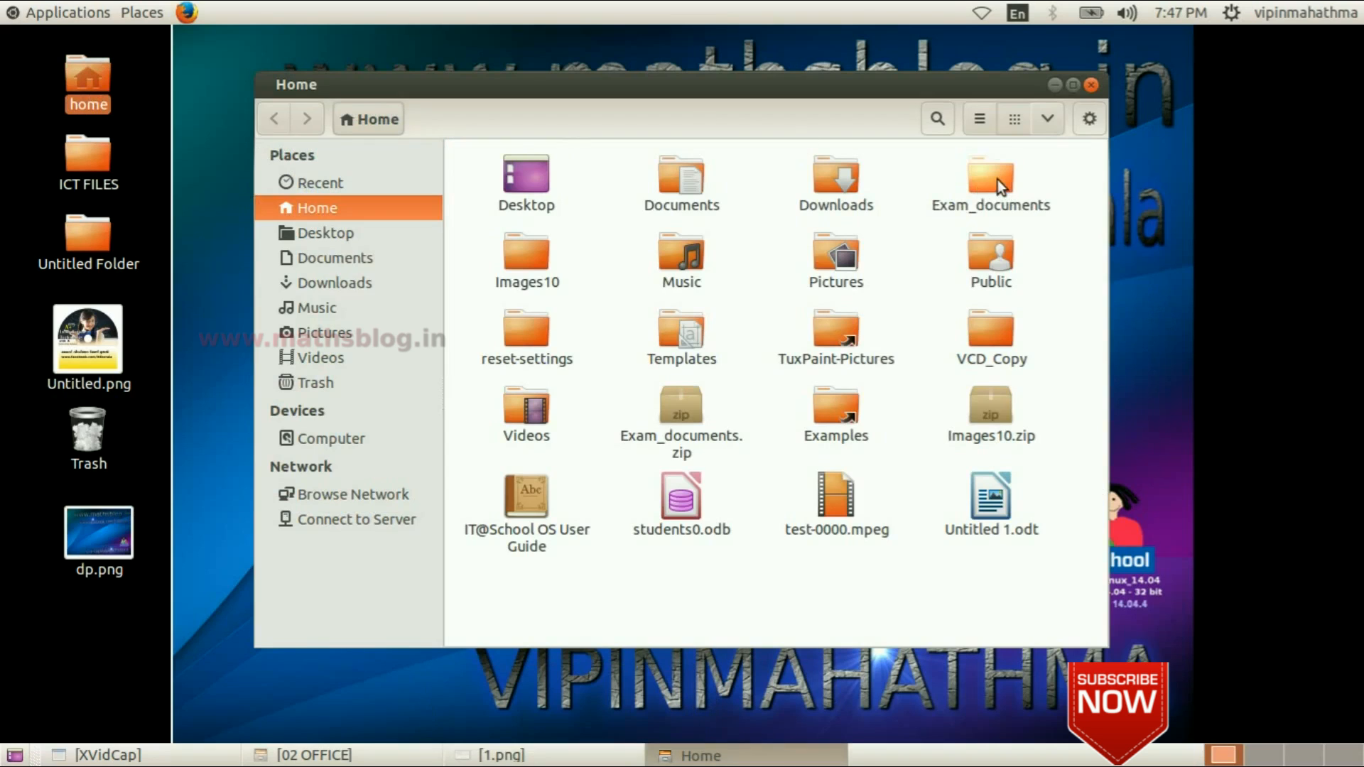
{"action": "double_click", "coordinate": [998, 180]}
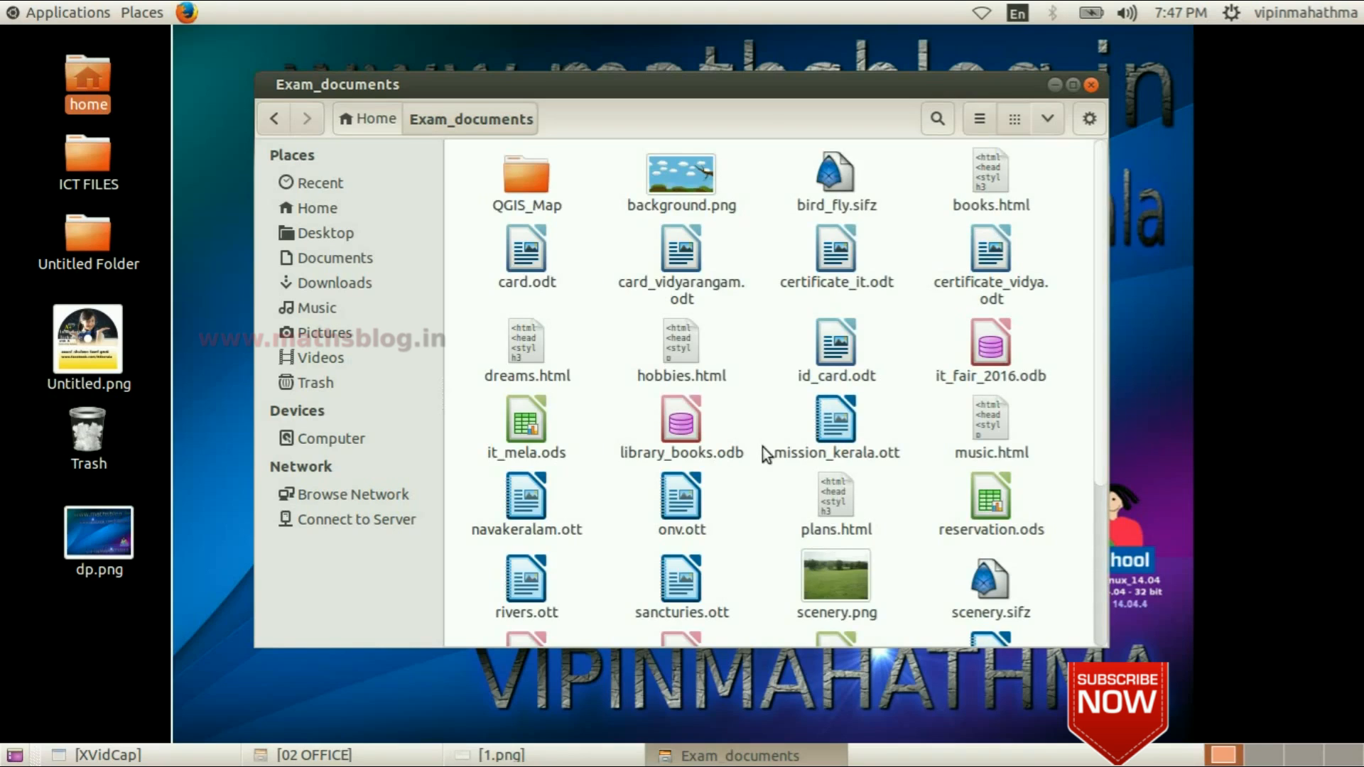
{"action": "left_click", "coordinate": [837, 350]}
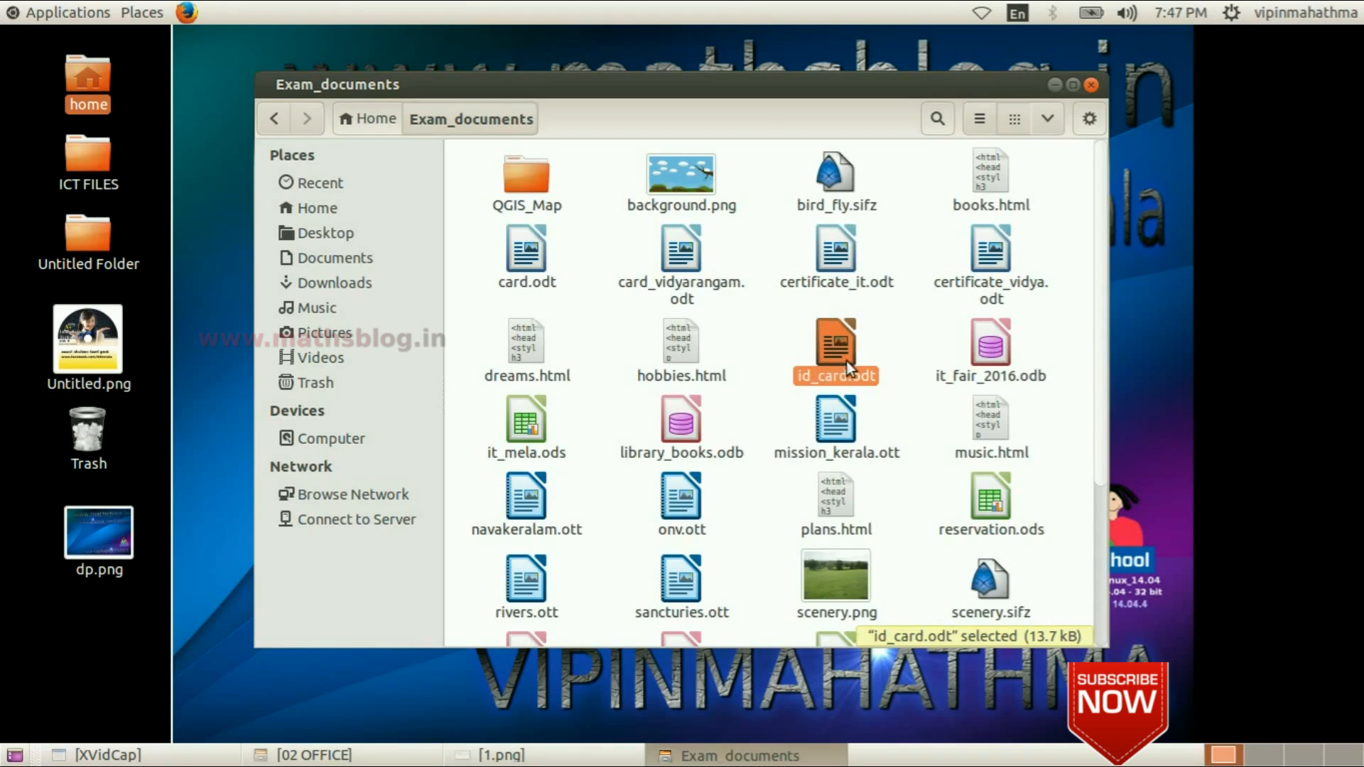
{"action": "left_click", "coordinate": [497, 755]}
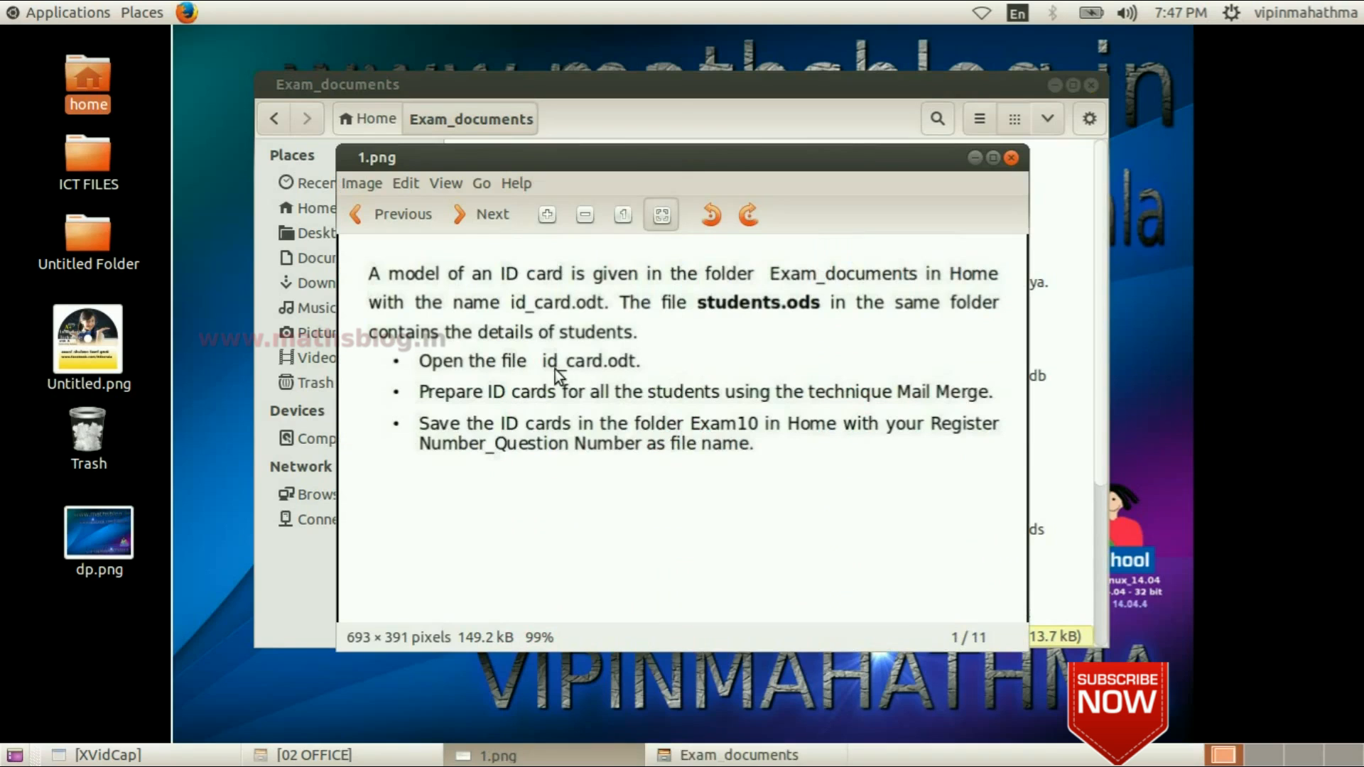
{"action": "left_click", "coordinate": [973, 157]}
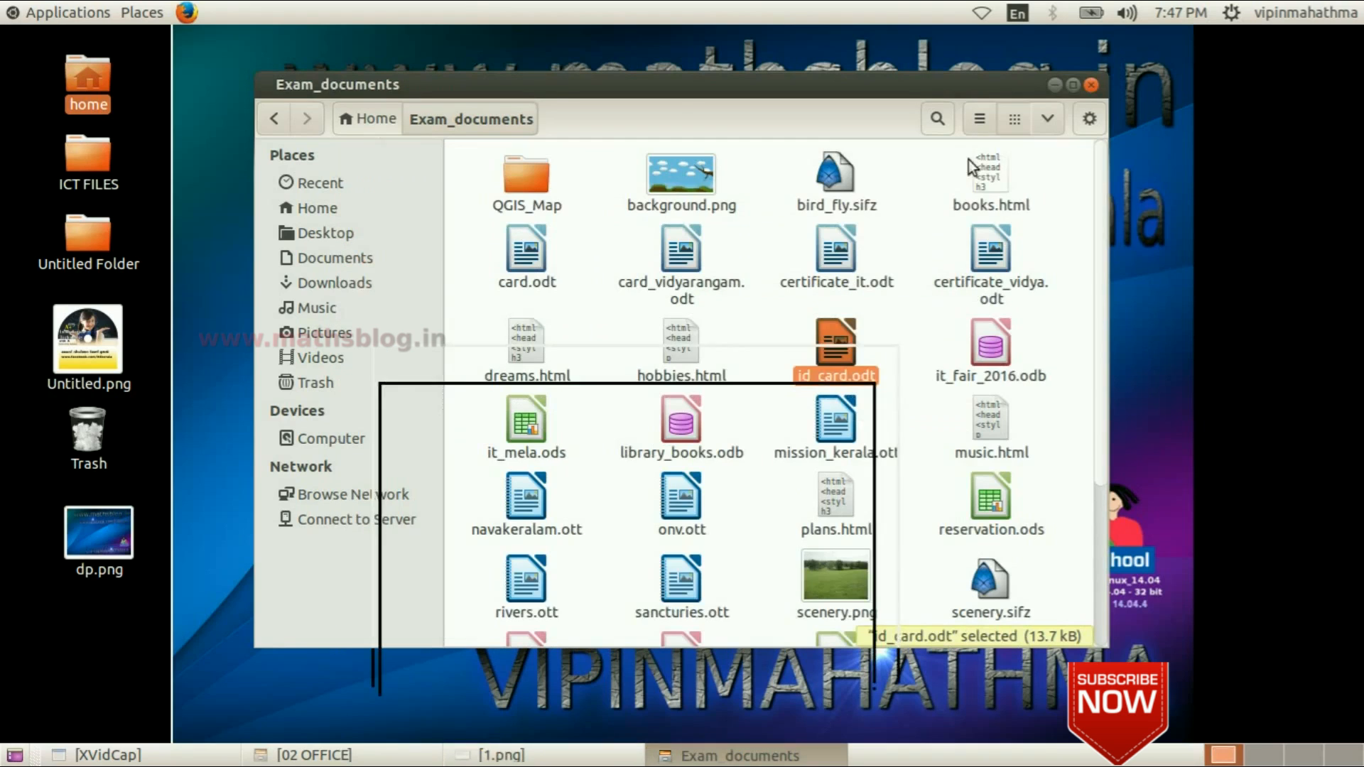
{"action": "double_click", "coordinate": [837, 357]}
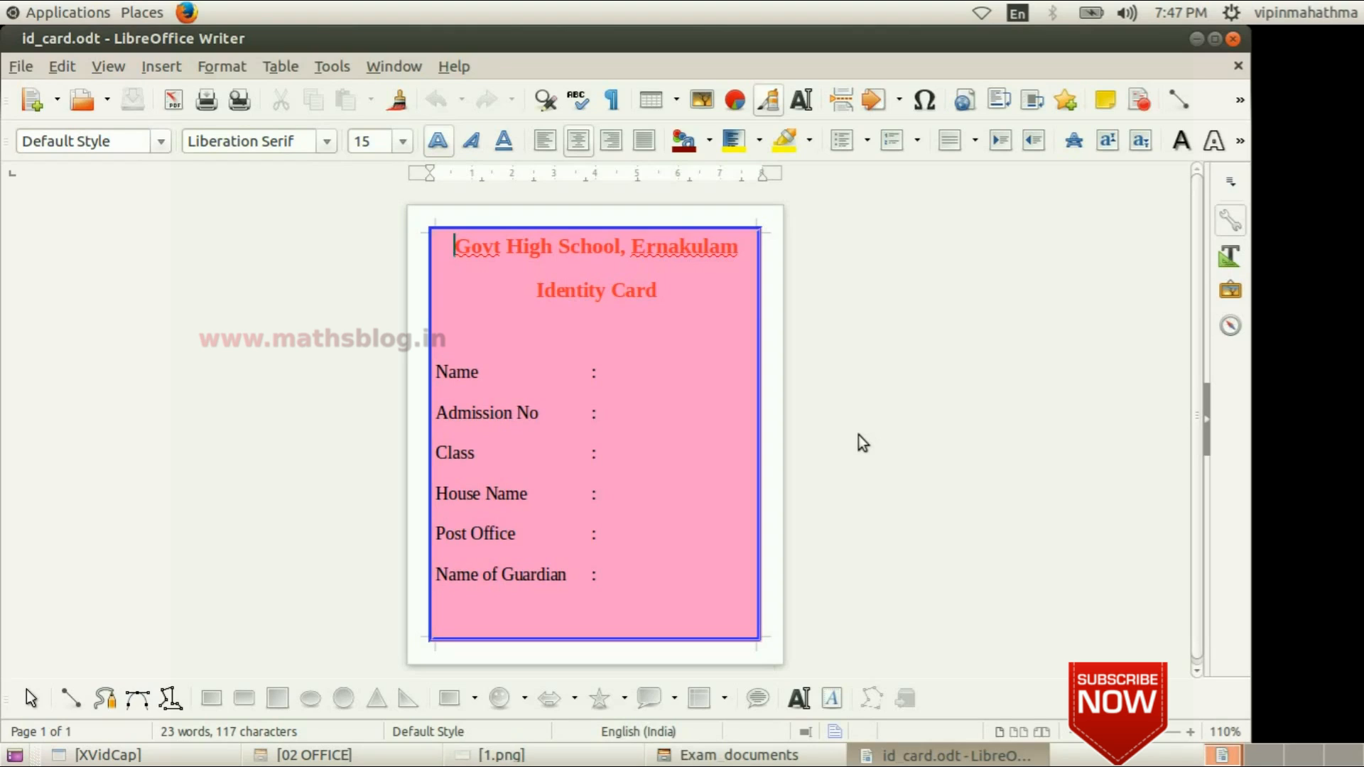
Recheck the question image, then bring up the database fields for insertion in the ID card and choose the Mail merge fields type.
{"action": "key", "text": "alt+Tab"}
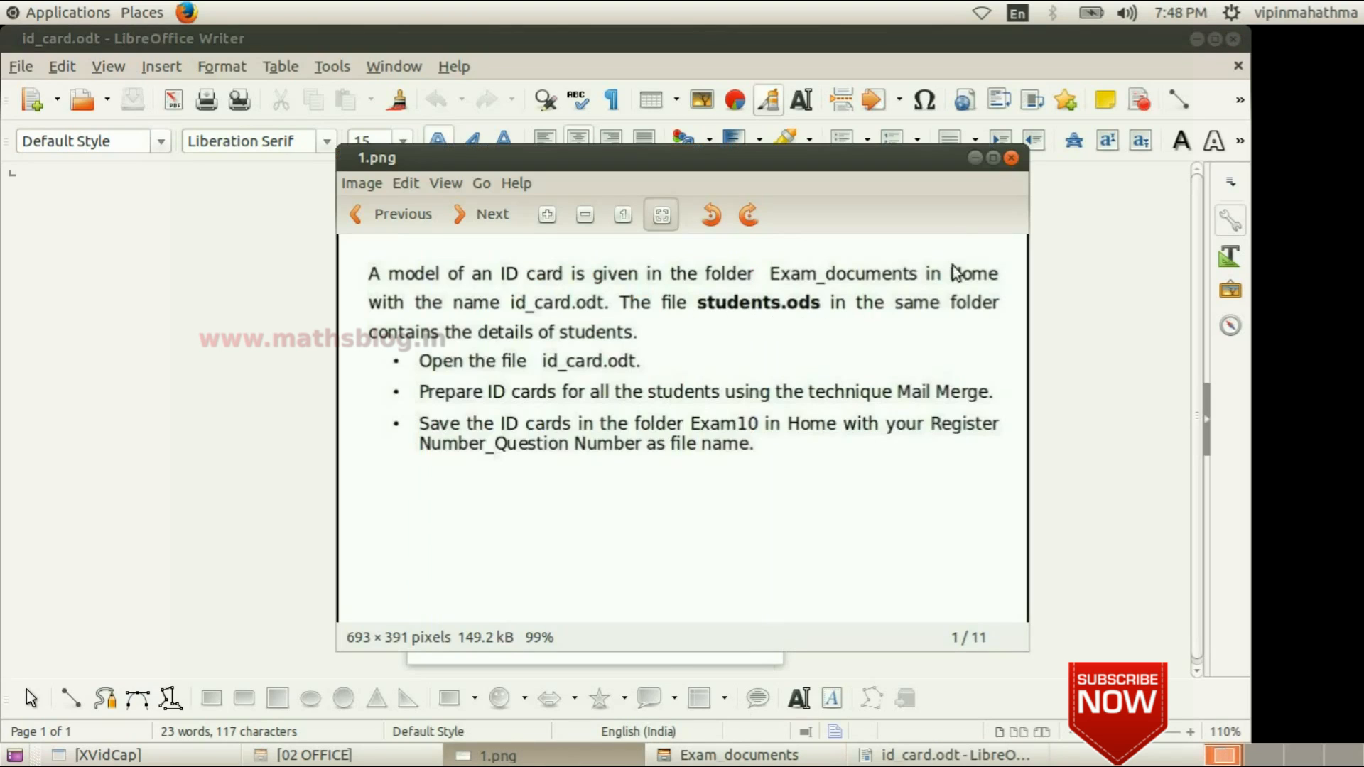
{"action": "left_click", "coordinate": [975, 158]}
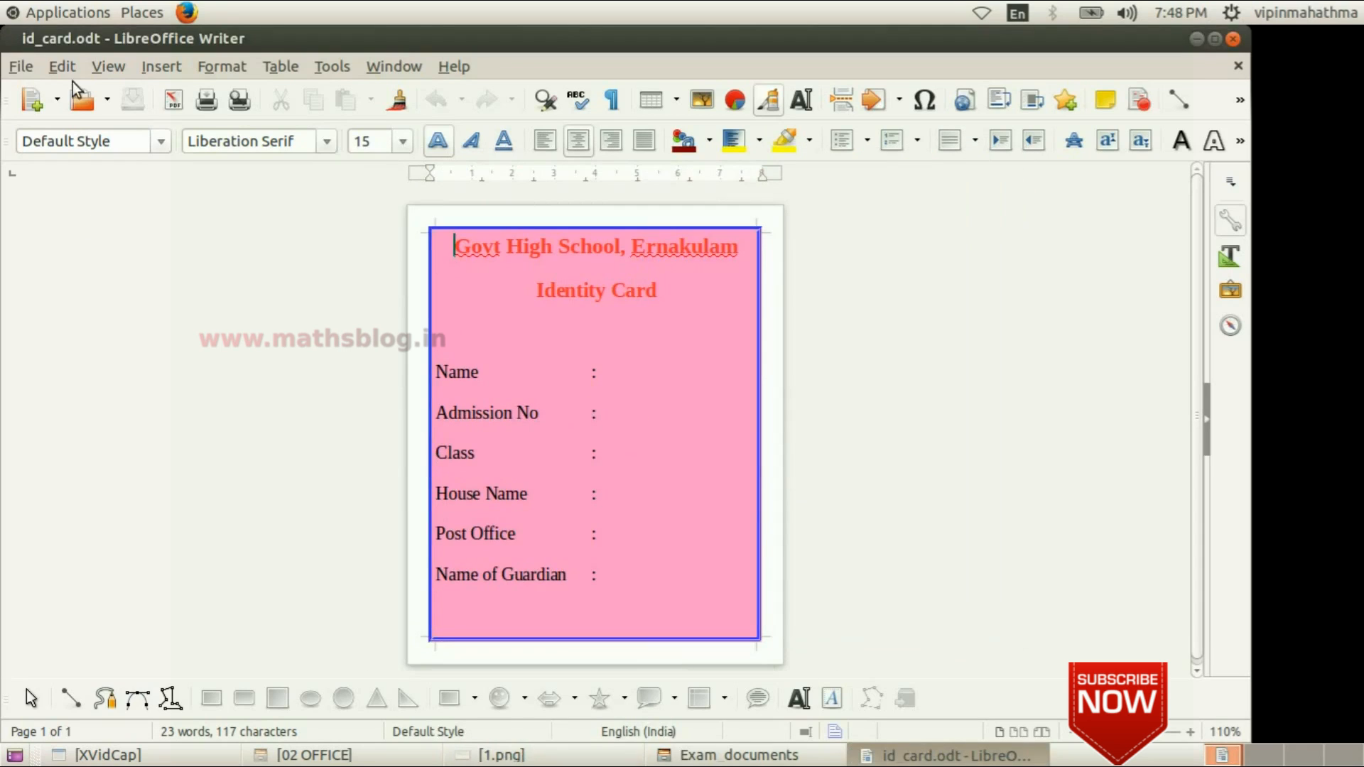
{"action": "left_click", "coordinate": [161, 69]}
{"action": "mouse_move", "coordinate": [189, 116]}
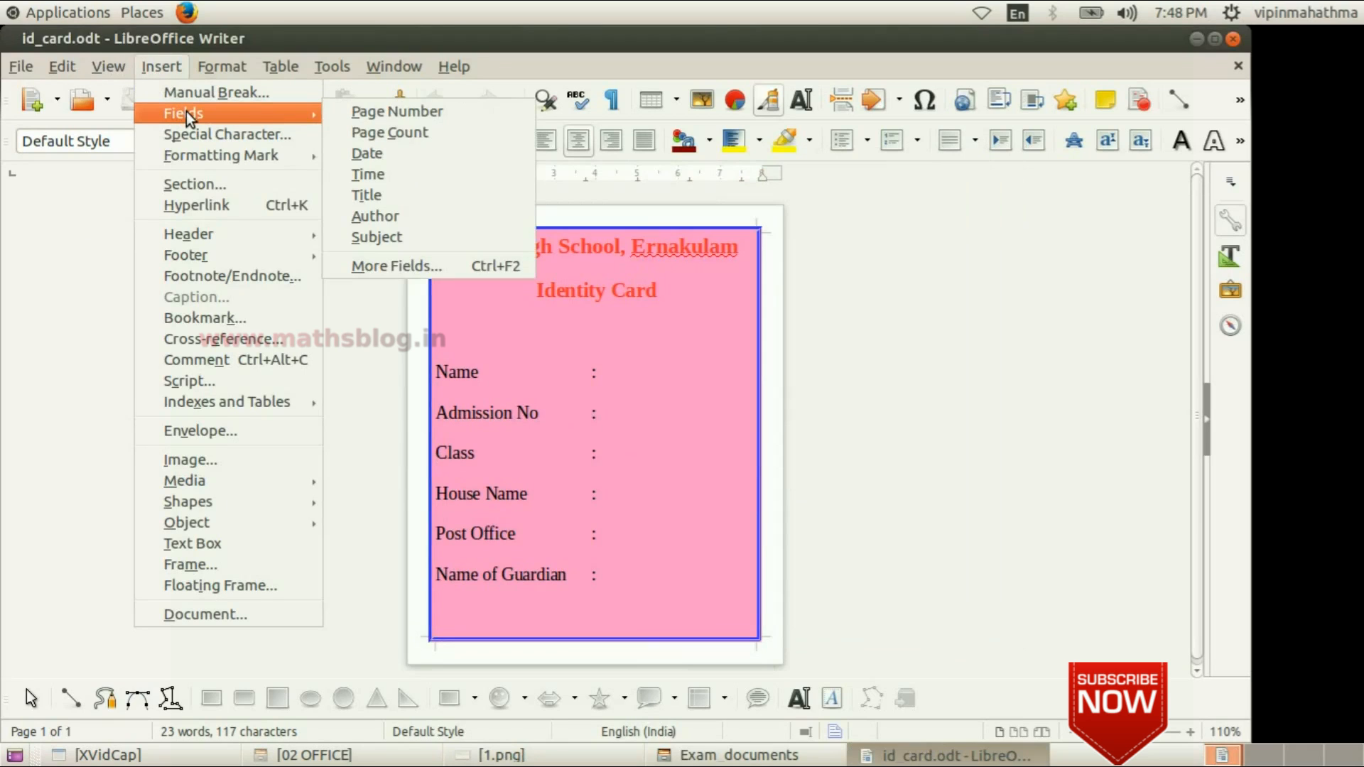
{"action": "left_click", "coordinate": [434, 268]}
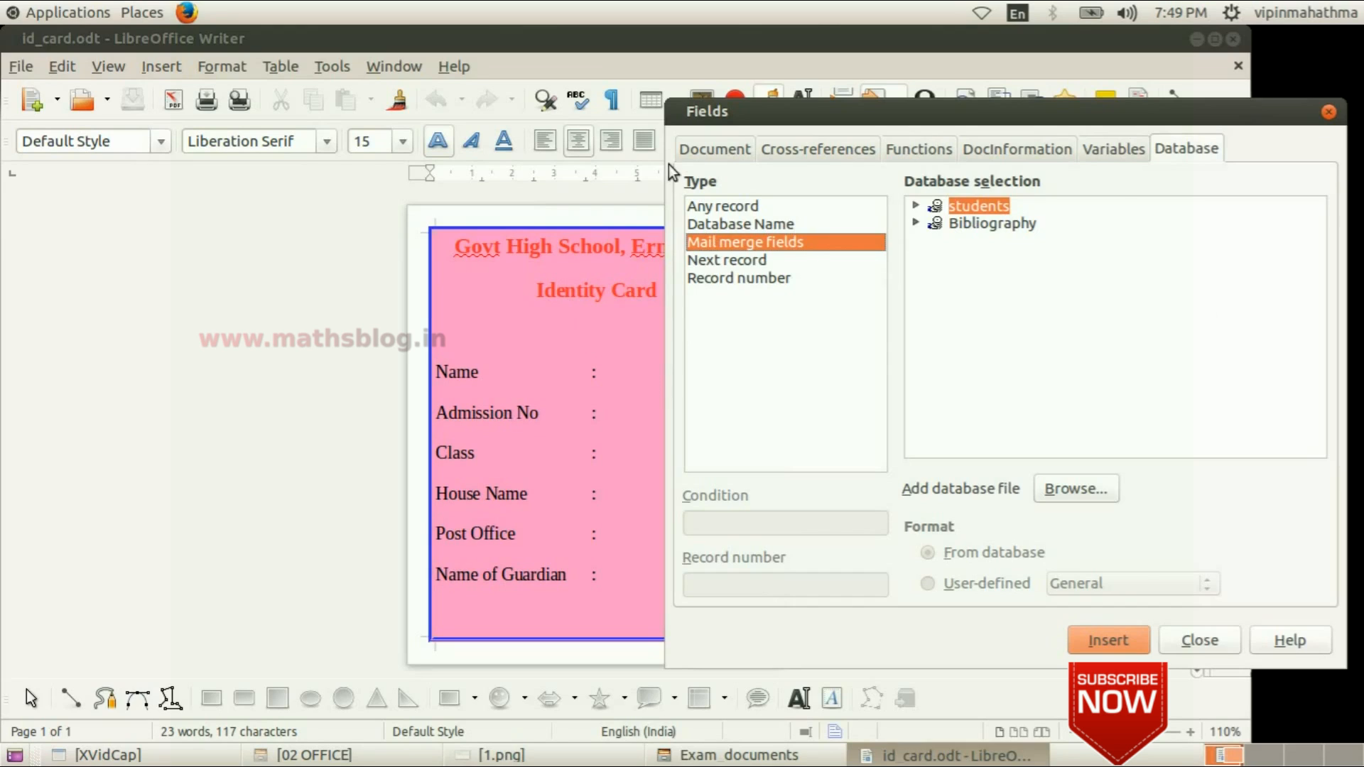
{"action": "left_click", "coordinate": [699, 149]}
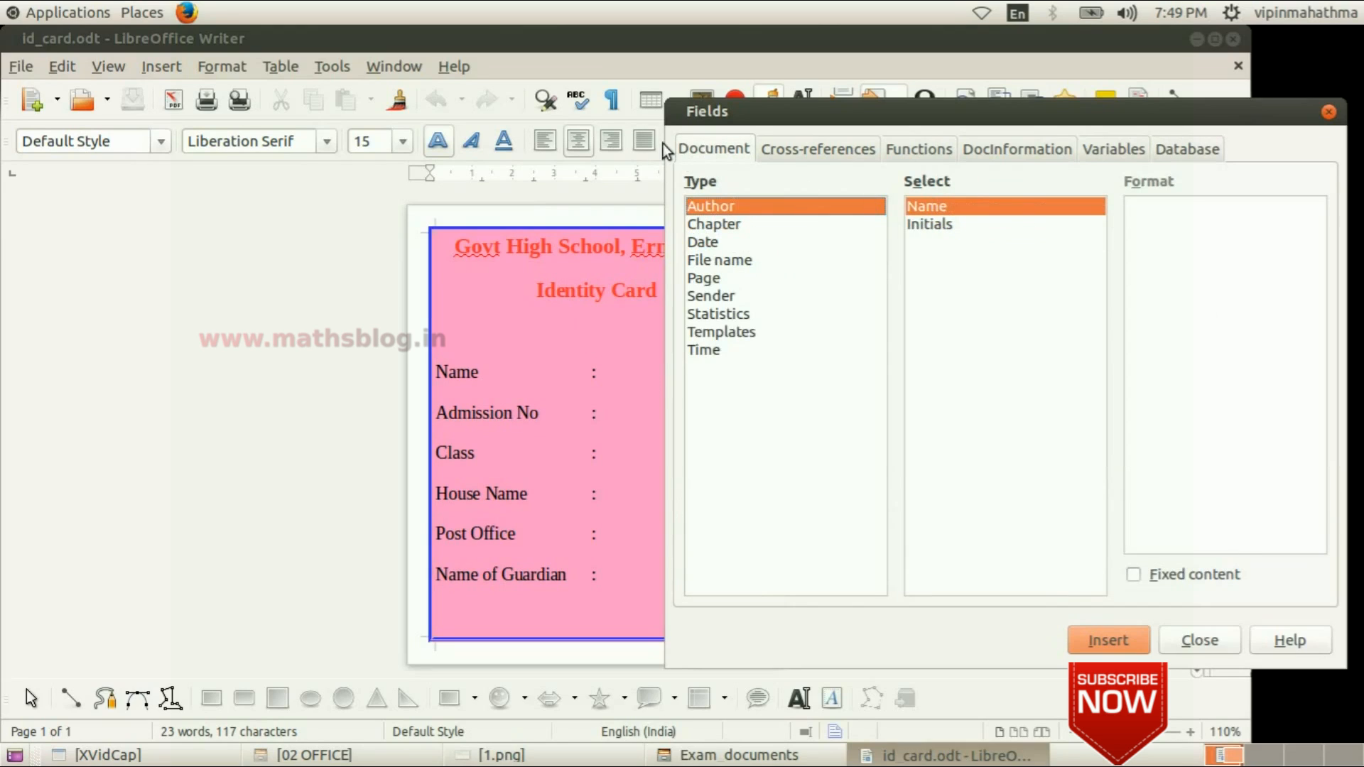
{"action": "left_click", "coordinate": [1198, 151]}
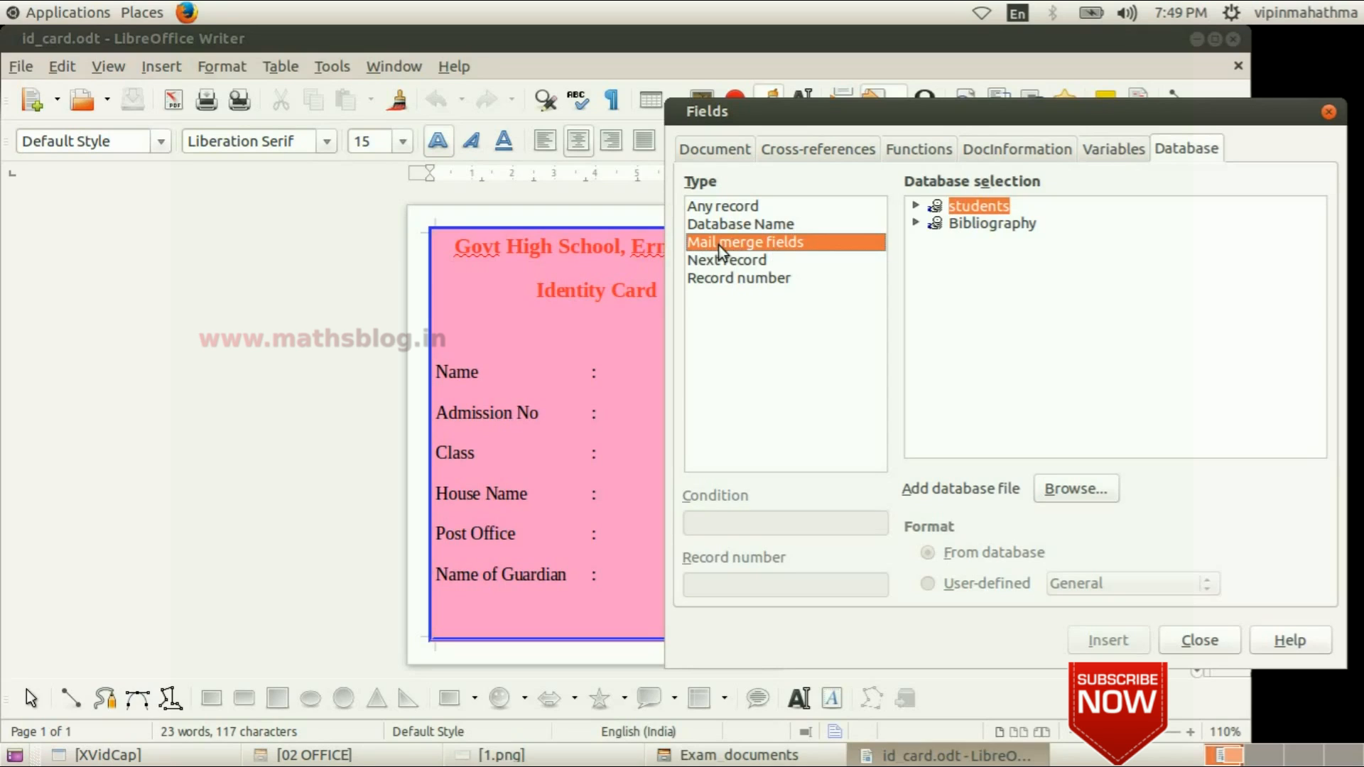
{"action": "left_click", "coordinate": [724, 210]}
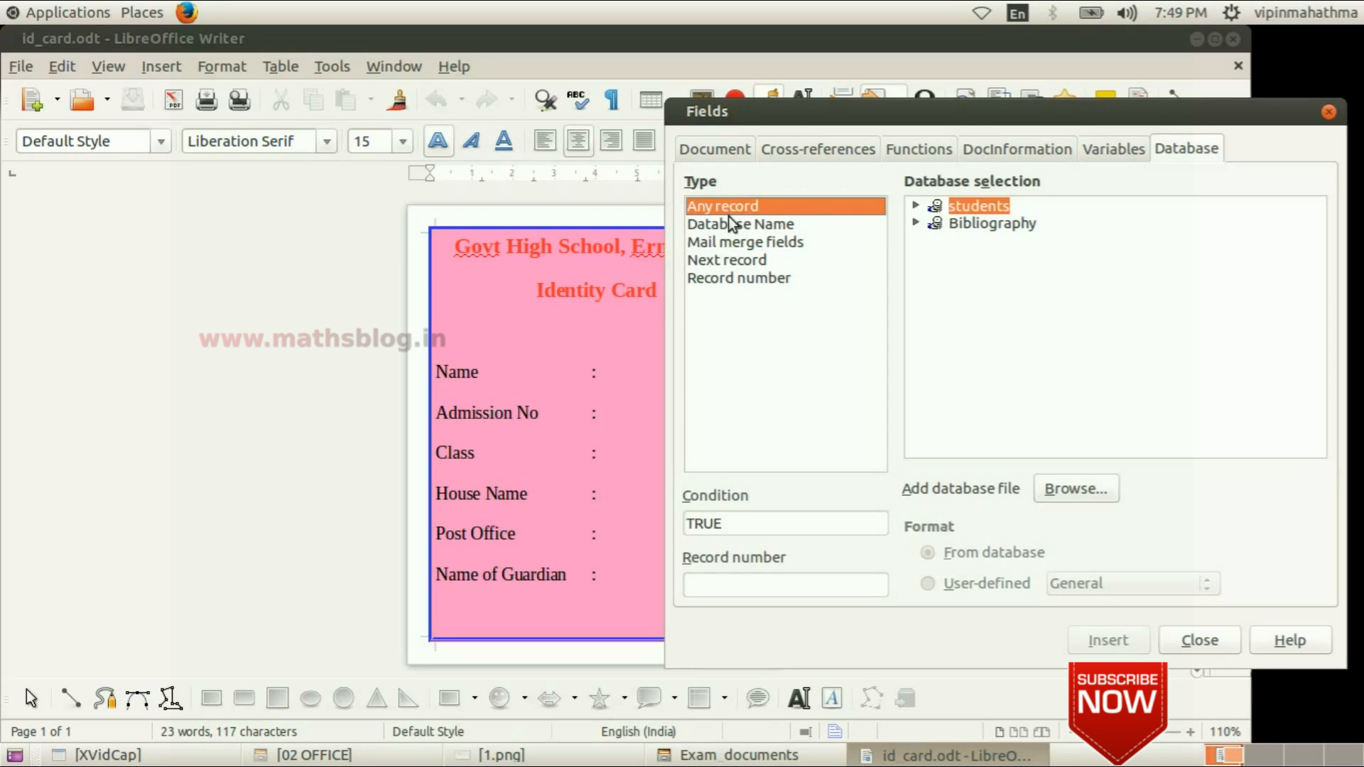
{"action": "left_click", "coordinate": [728, 244]}
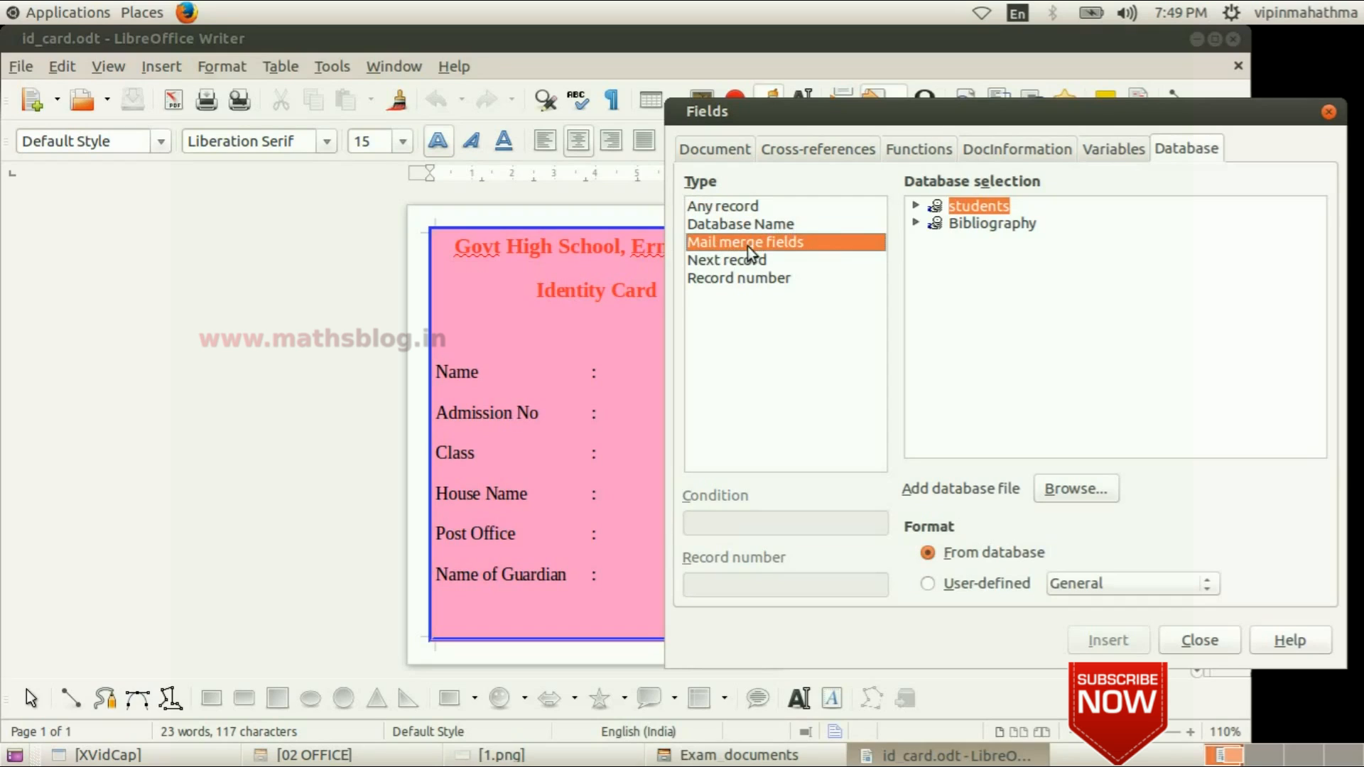
Add students.ods from the Exam_documents folder as the database file for the mail merge fields.
{"action": "left_click", "coordinate": [1076, 490]}
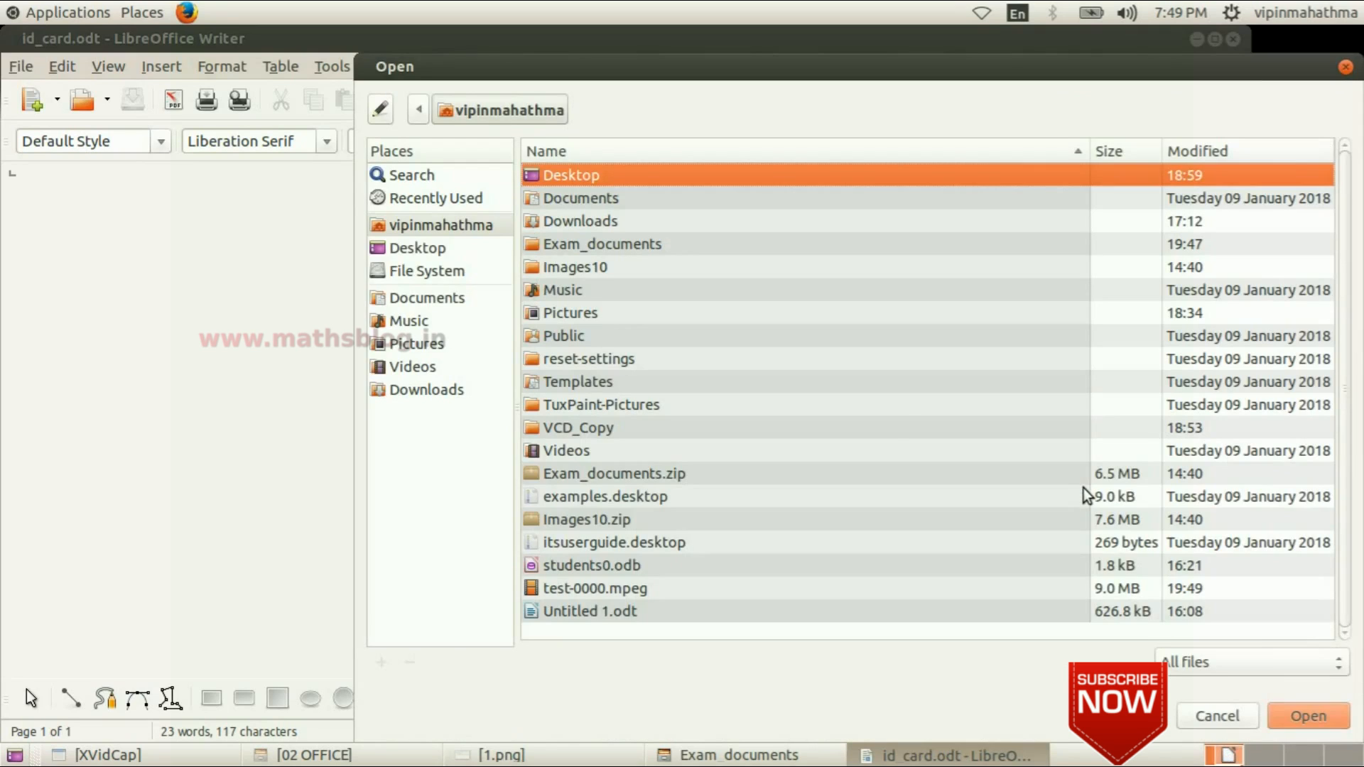
{"action": "left_click", "coordinate": [511, 755]}
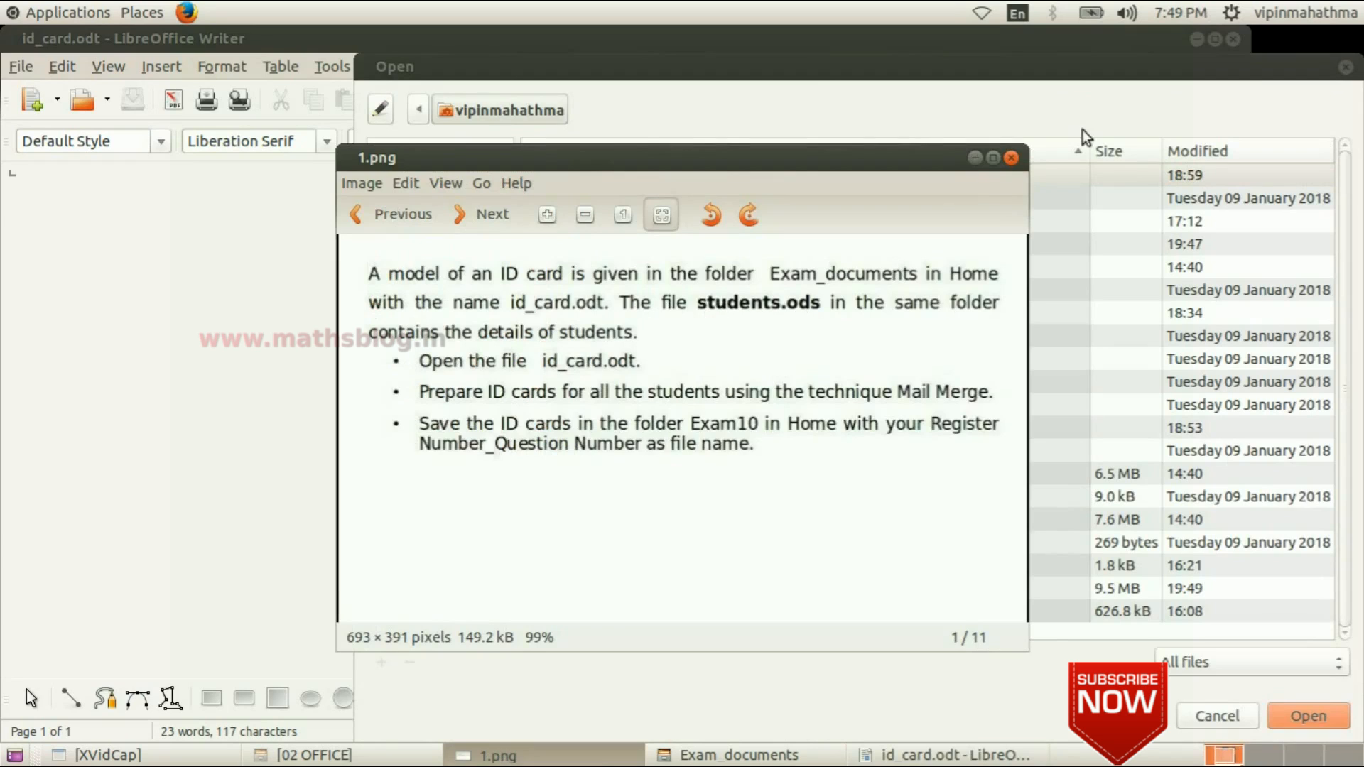
{"action": "left_click", "coordinate": [974, 157]}
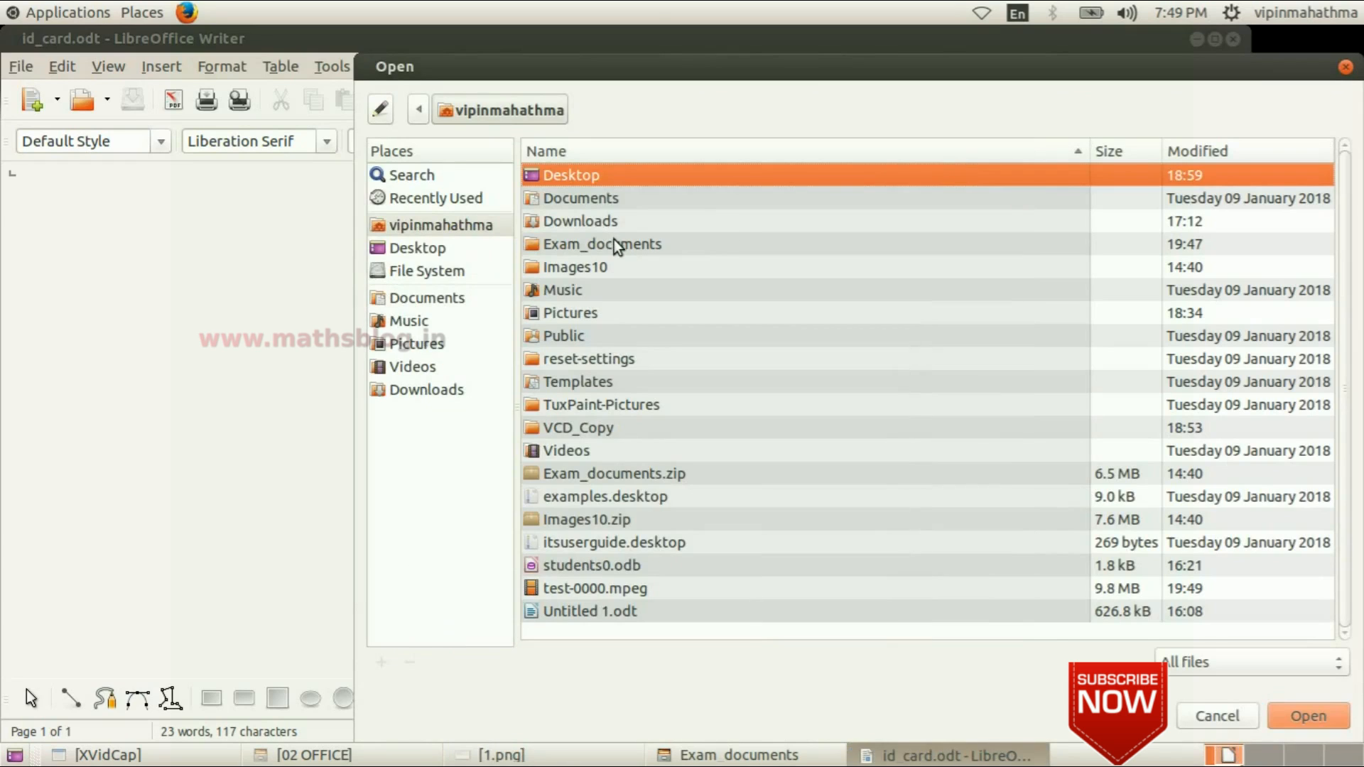
{"action": "double_click", "coordinate": [615, 245]}
{"action": "scroll", "coordinate": [722, 483], "scroll_direction": "down", "scroll_amount": 5}
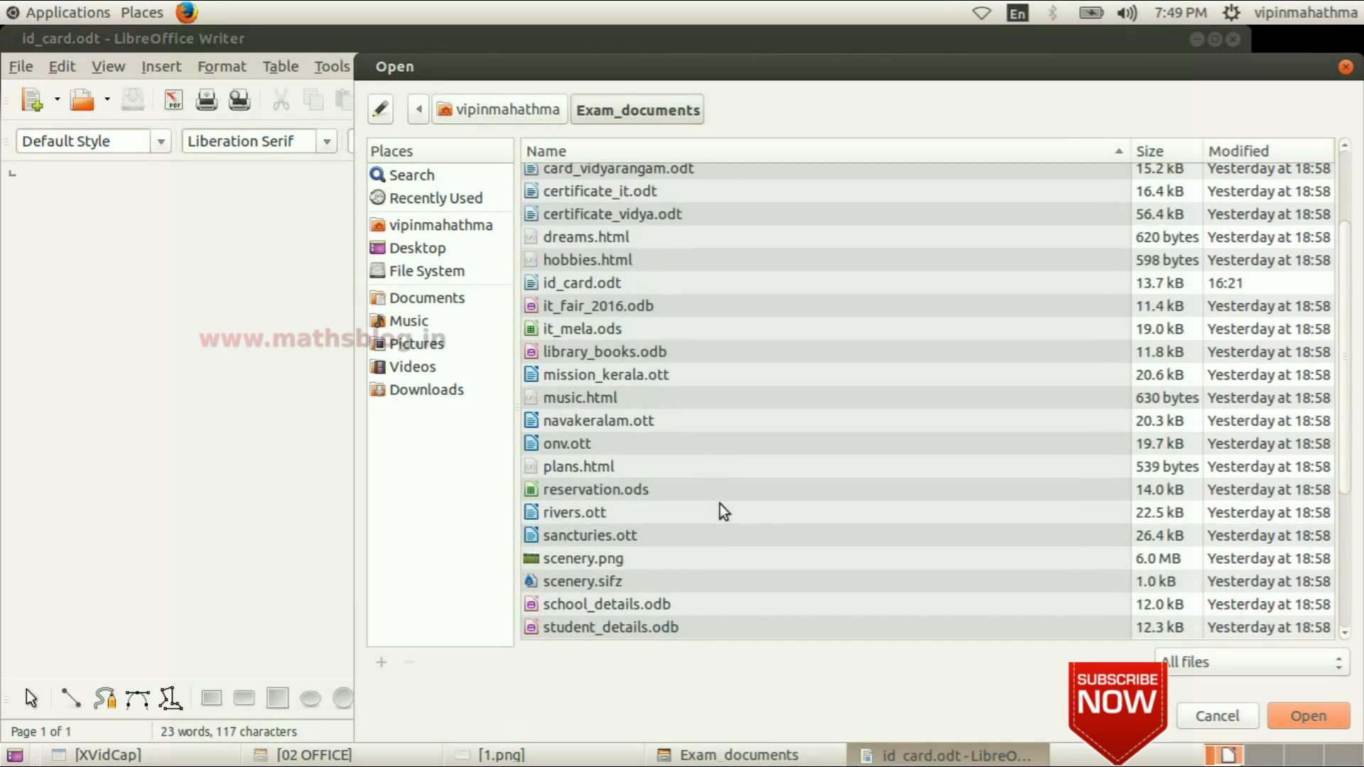
{"action": "scroll", "coordinate": [723, 512], "scroll_direction": "down", "scroll_amount": 1}
{"action": "scroll", "coordinate": [722, 529], "scroll_direction": "down", "scroll_amount": 1}
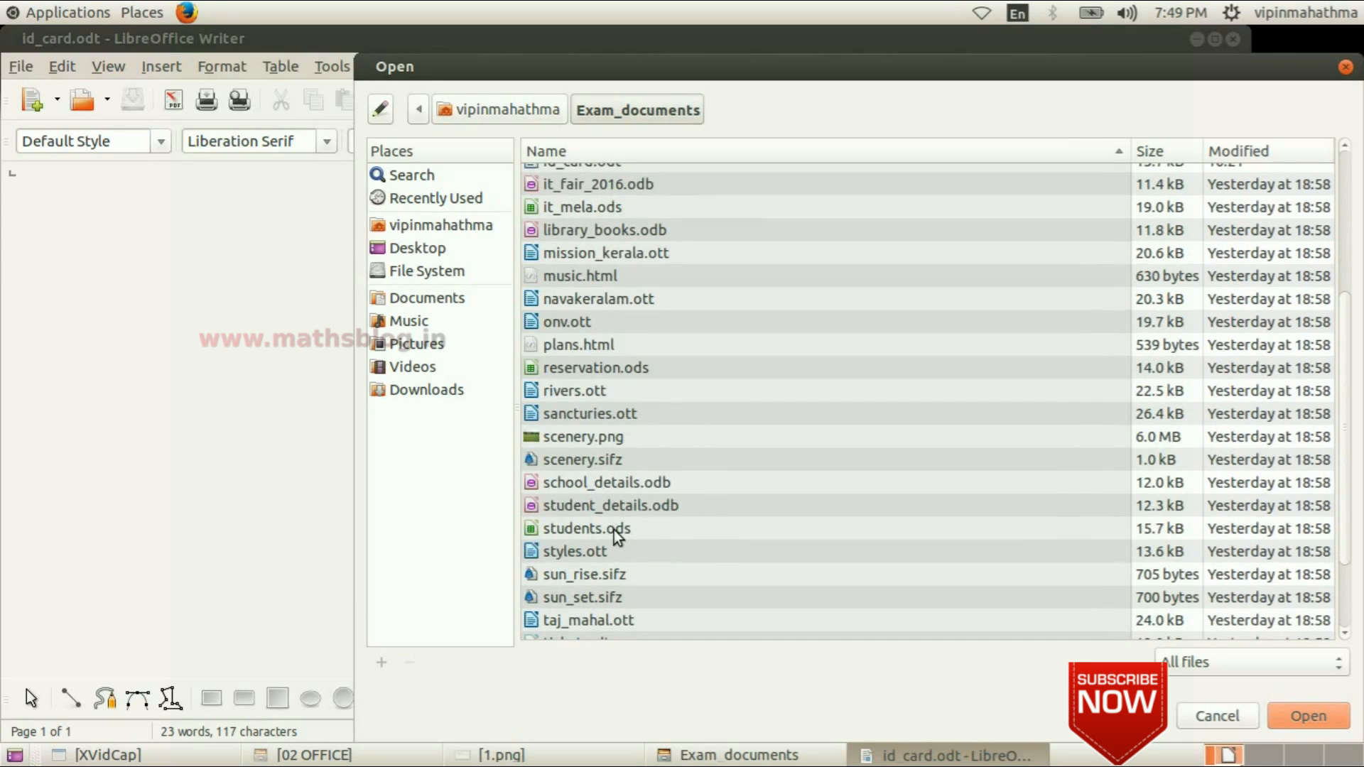
{"action": "left_click", "coordinate": [590, 529]}
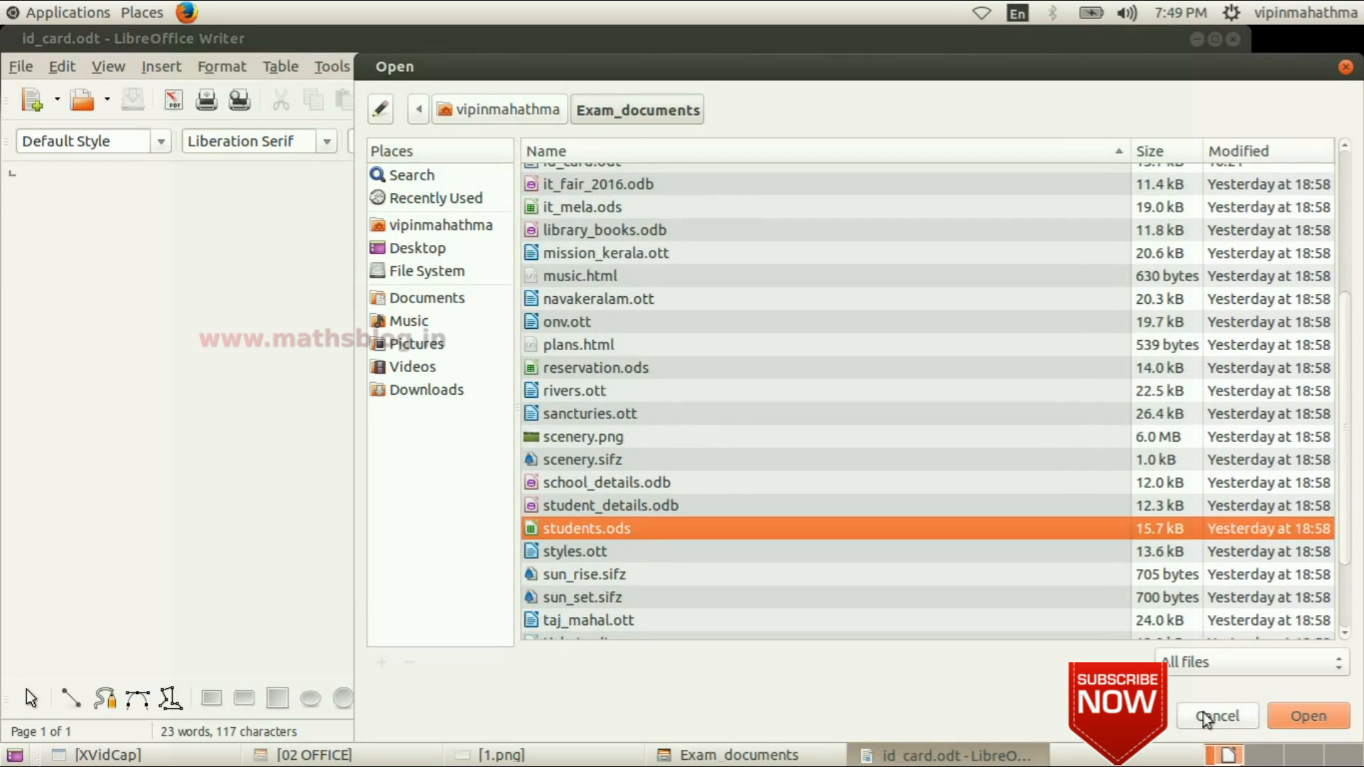
{"action": "left_click", "coordinate": [1313, 718]}
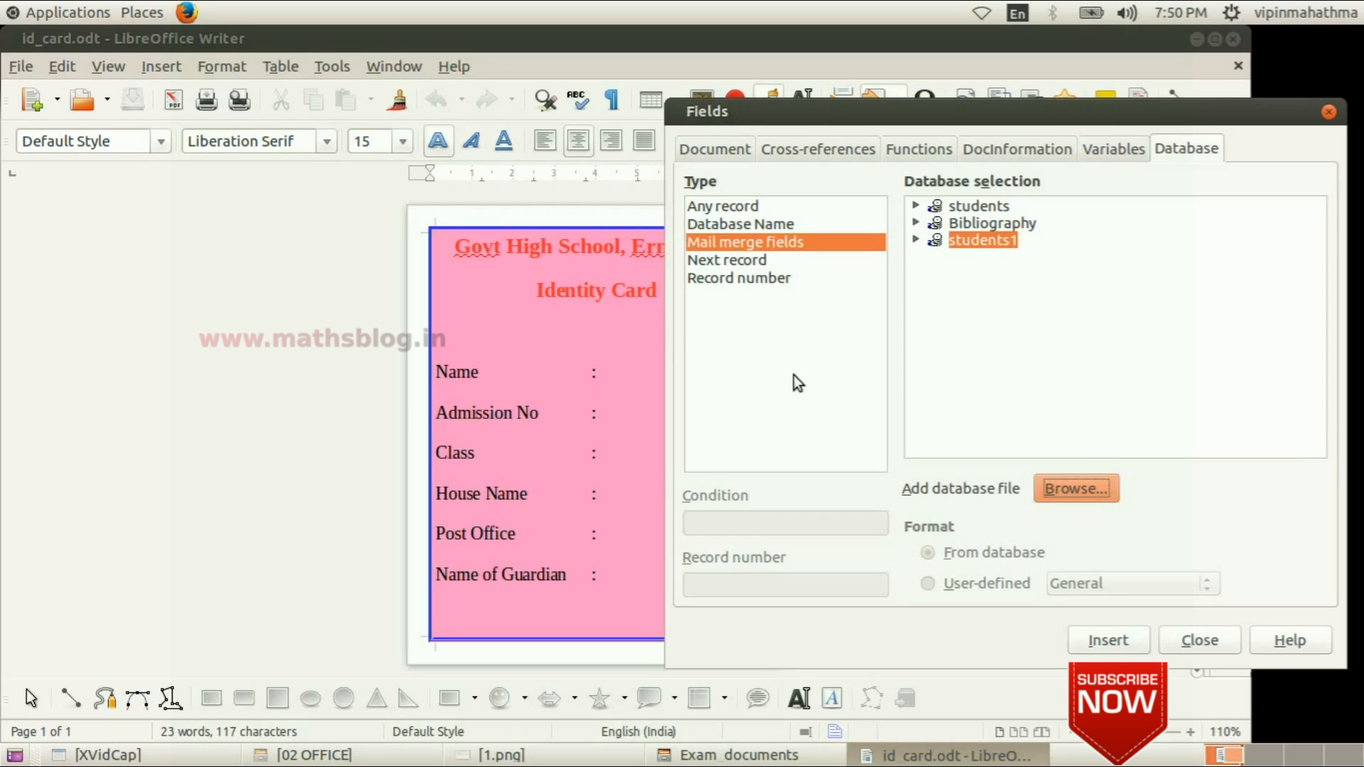
Expand the students1 database down to the fields of table data-09_12_2016 and arrange the windows so the ID card is uncovered.
{"action": "left_click", "coordinate": [916, 243]}
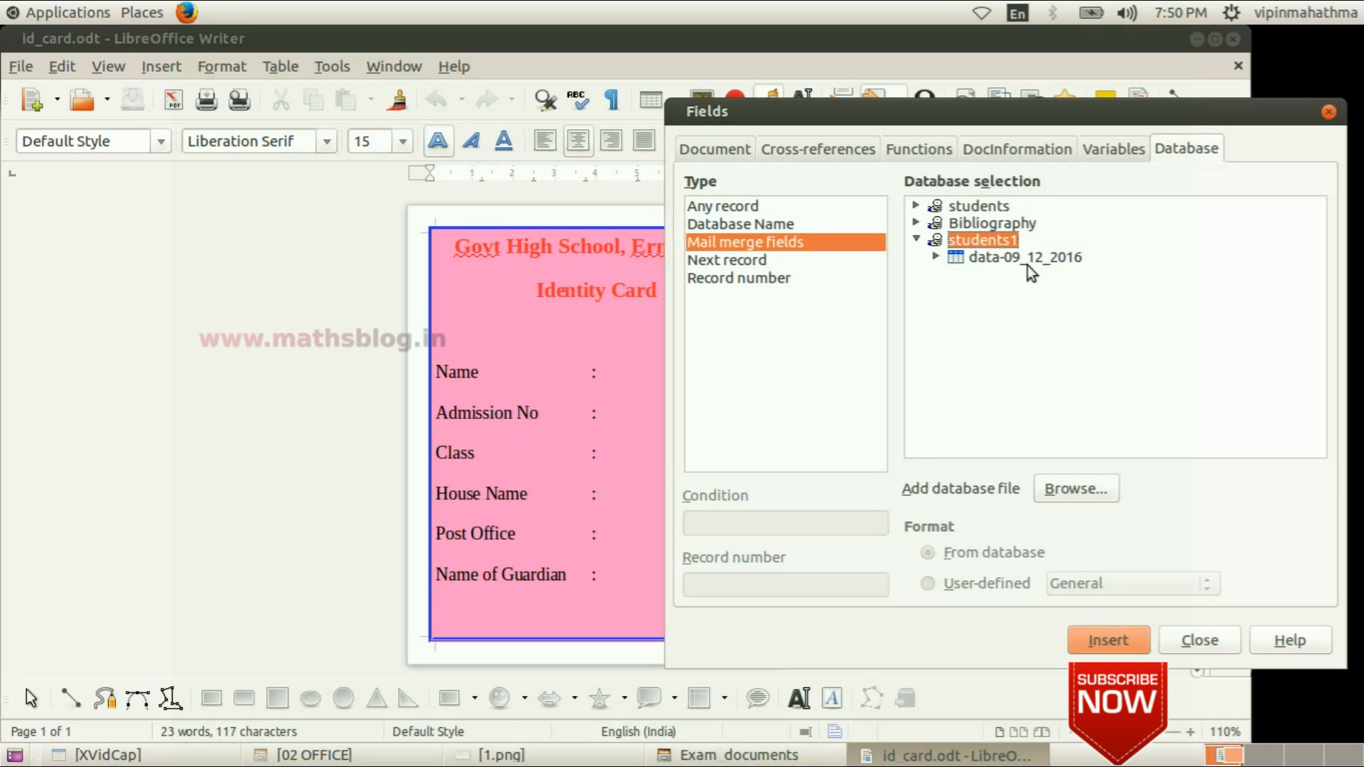
{"action": "left_click", "coordinate": [938, 258]}
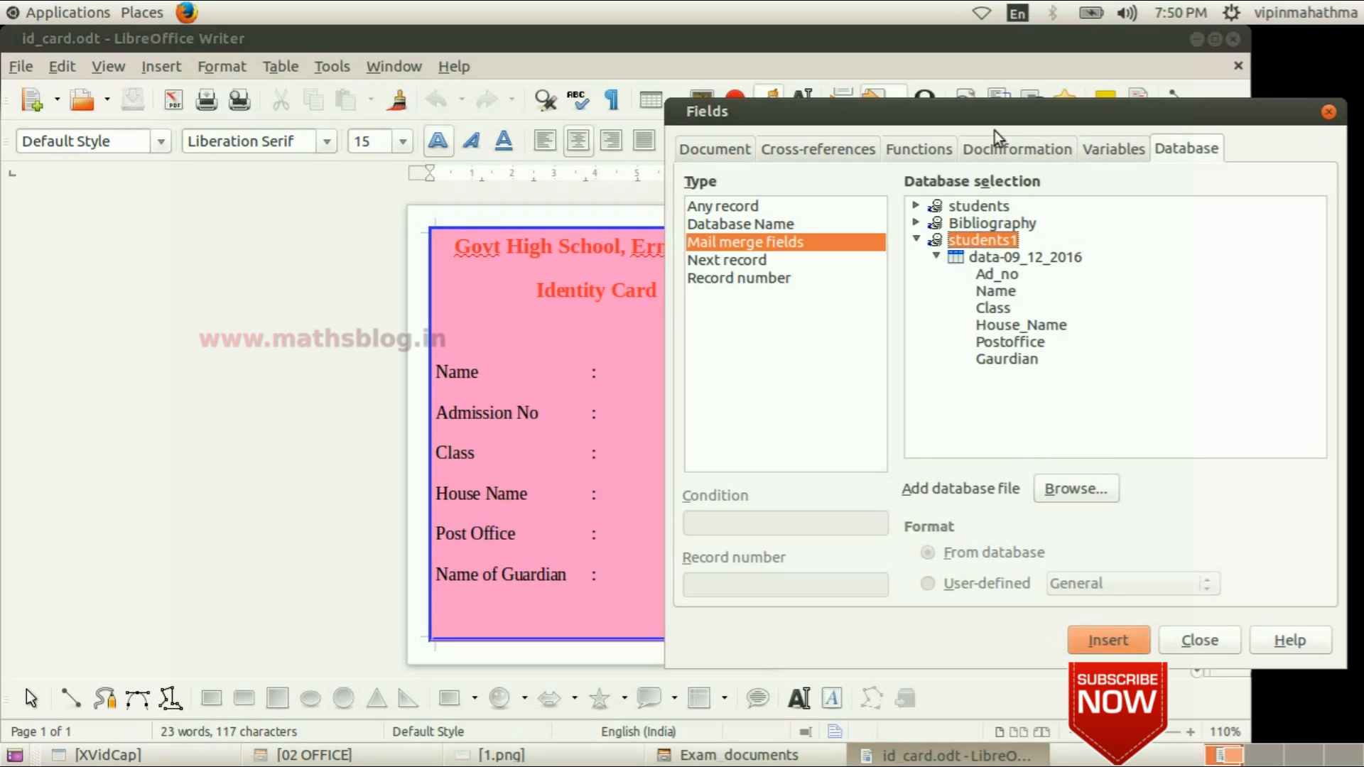
{"action": "left_click_drag", "start_coordinate": [993, 116], "coordinate": [1091, 111]}
{"action": "left_click_drag", "start_coordinate": [886, 48], "coordinate": [774, 48]}
{"action": "left_click_drag", "start_coordinate": [906, 114], "coordinate": [849, 87]}
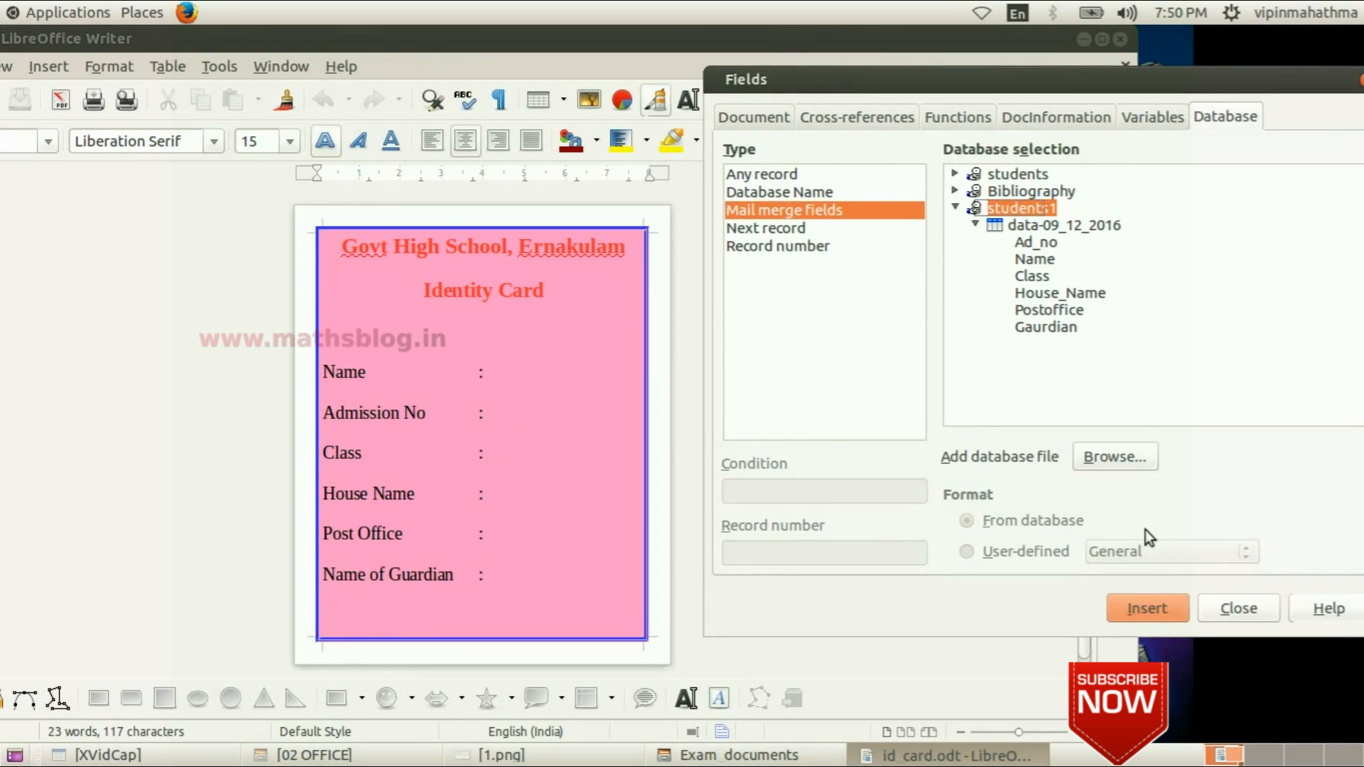
Insert the Name mail merge field after the colon on the ID card's Name line.
{"action": "left_click", "coordinate": [493, 370]}
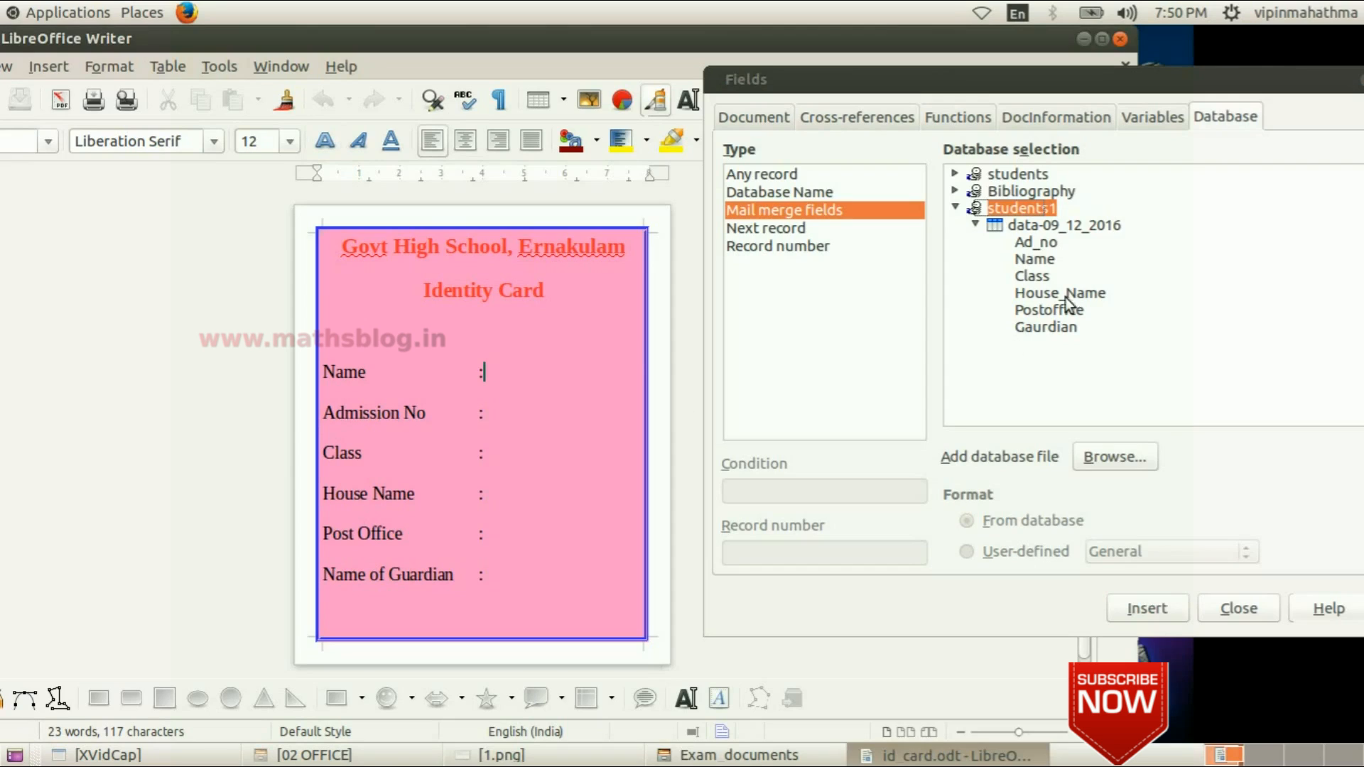
{"action": "left_click", "coordinate": [1036, 259]}
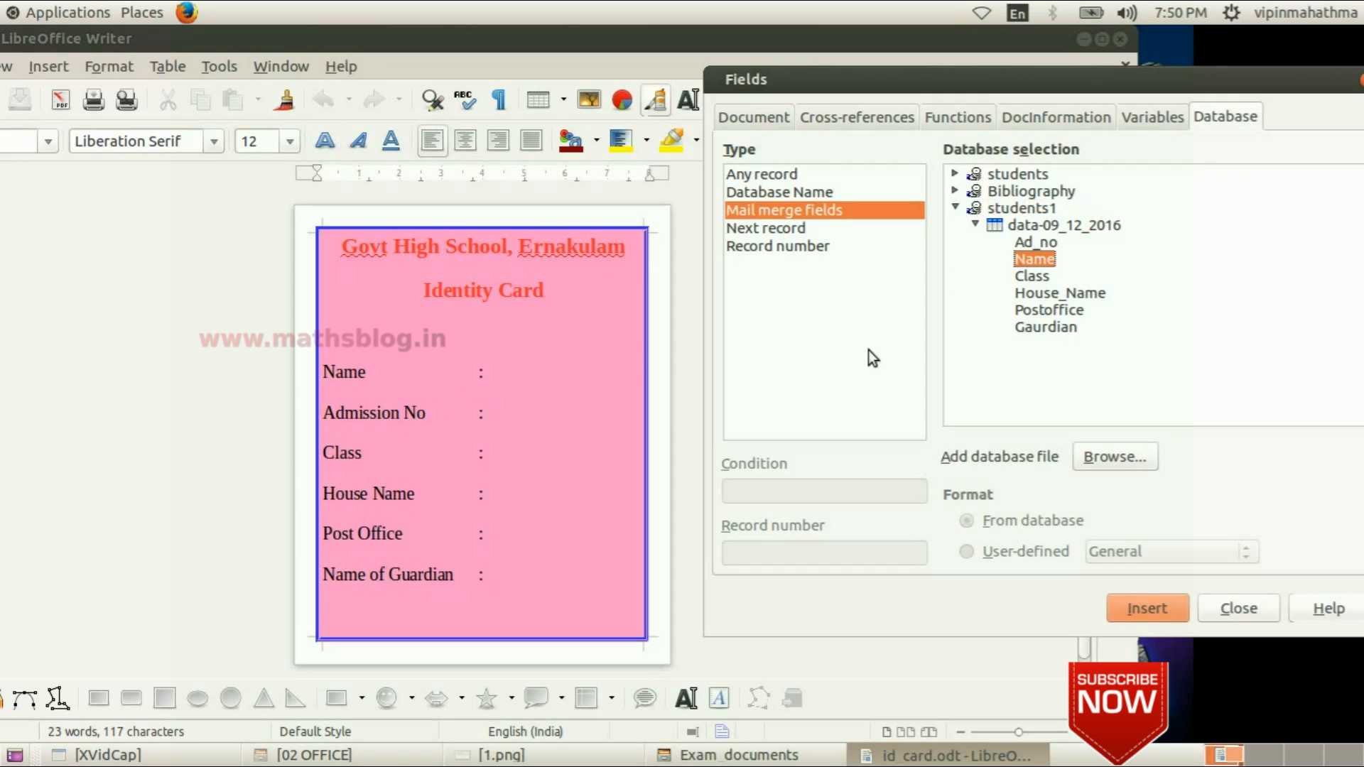
{"action": "left_click", "coordinate": [1153, 603]}
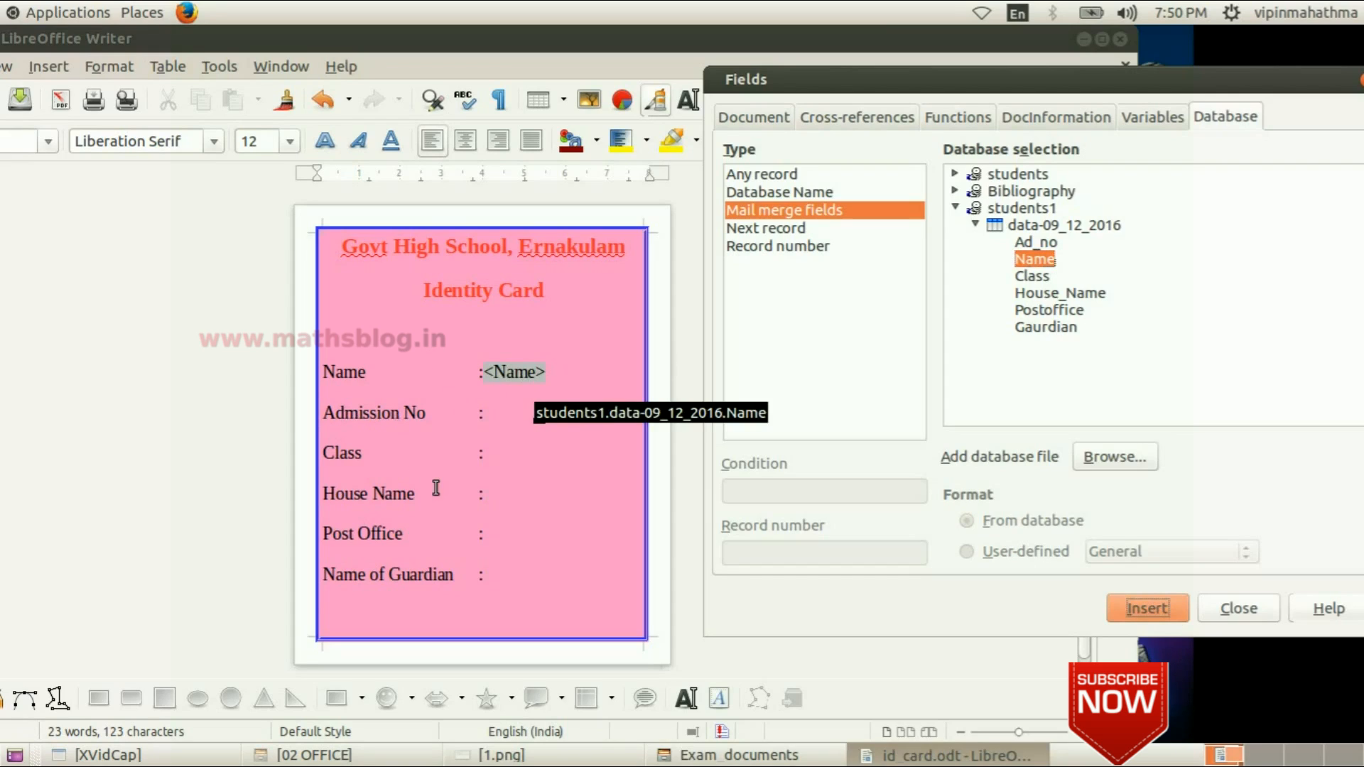
Insert the Ad_no mail merge field after the colon on the ID card's Admission No line.
{"action": "left_click", "coordinate": [514, 413]}
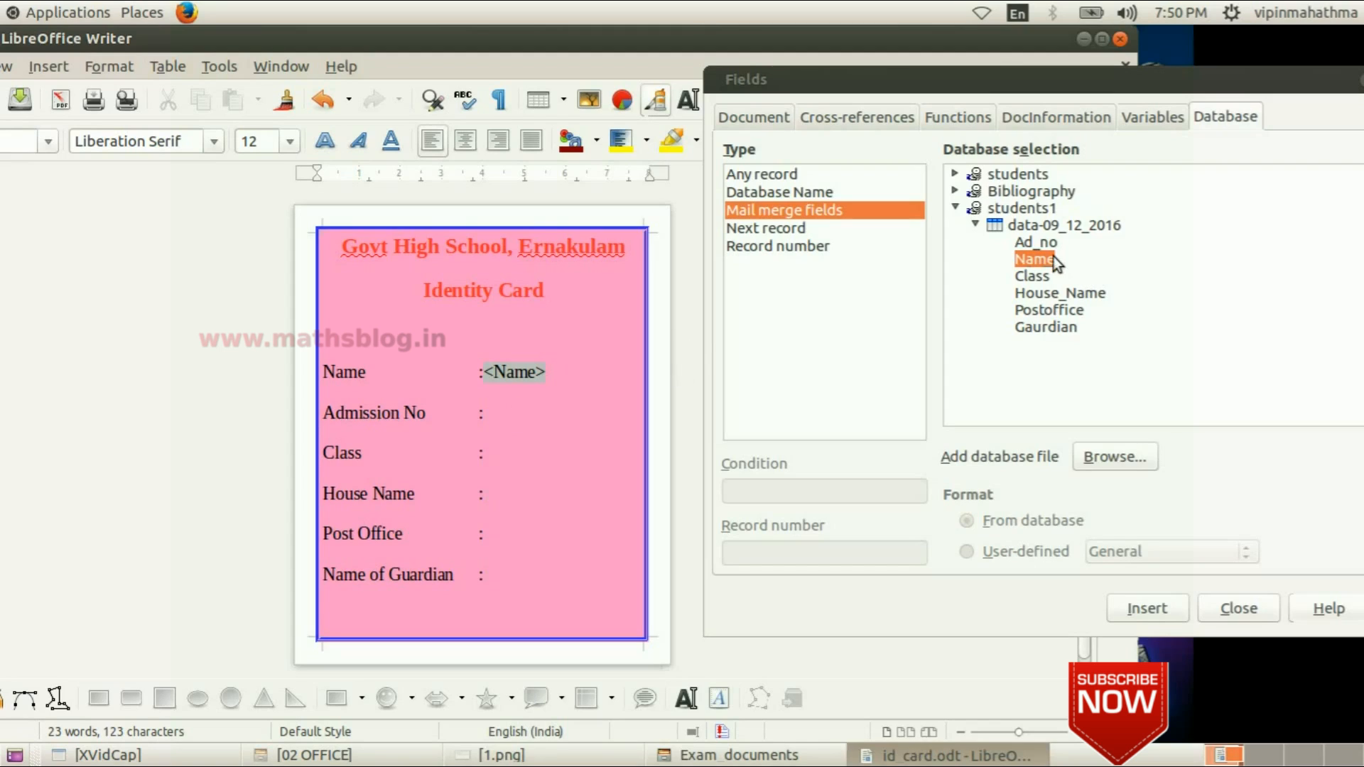
{"action": "left_click", "coordinate": [1034, 244]}
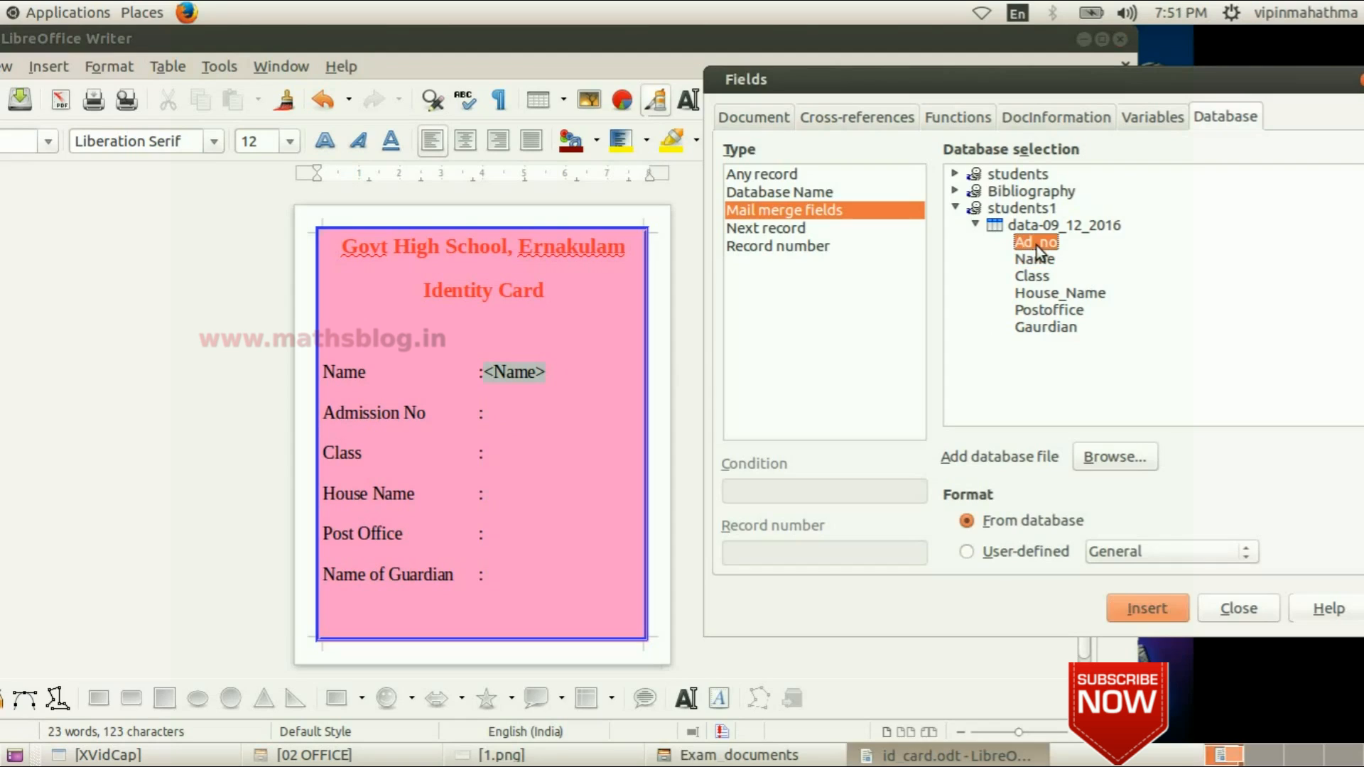
{"action": "double_click", "coordinate": [1037, 245]}
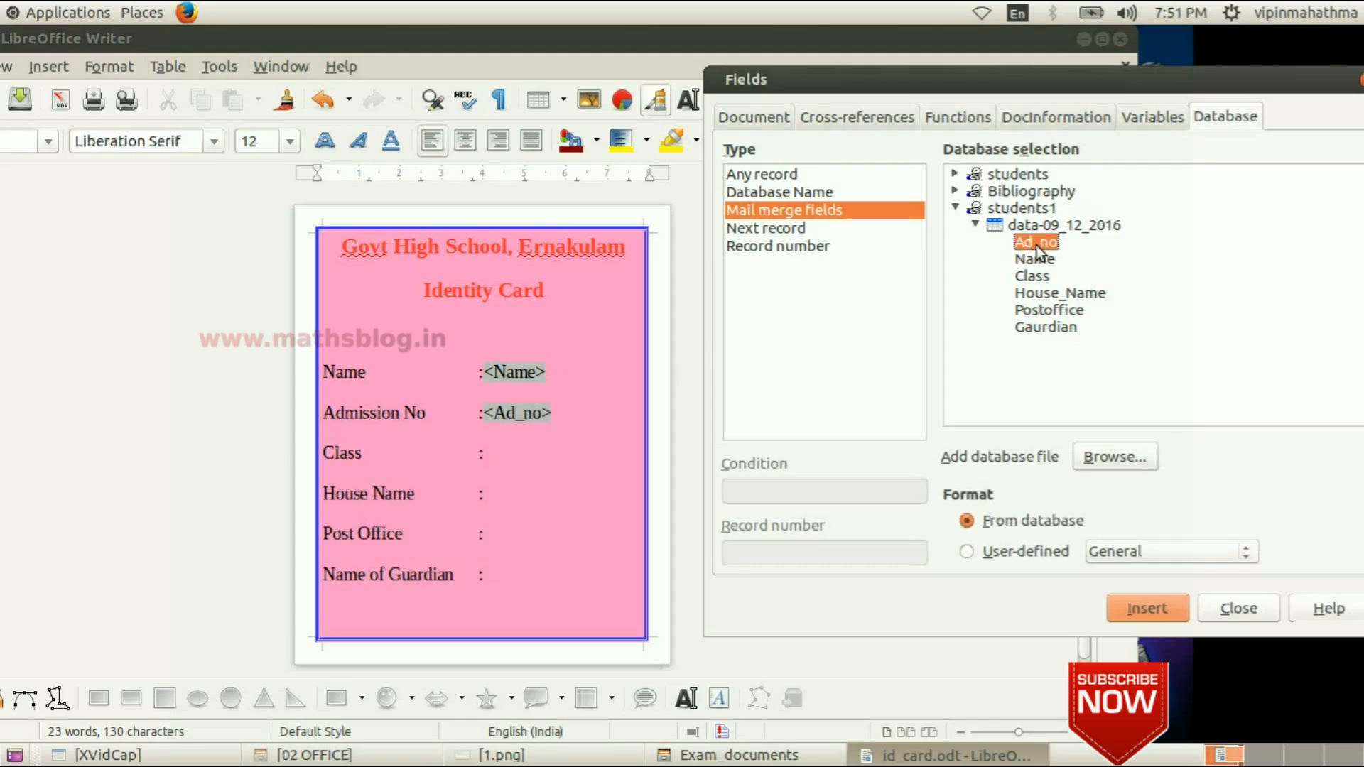
Insert the Class mail merge field after the colon on the ID card's Class line.
{"action": "left_click", "coordinate": [510, 454]}
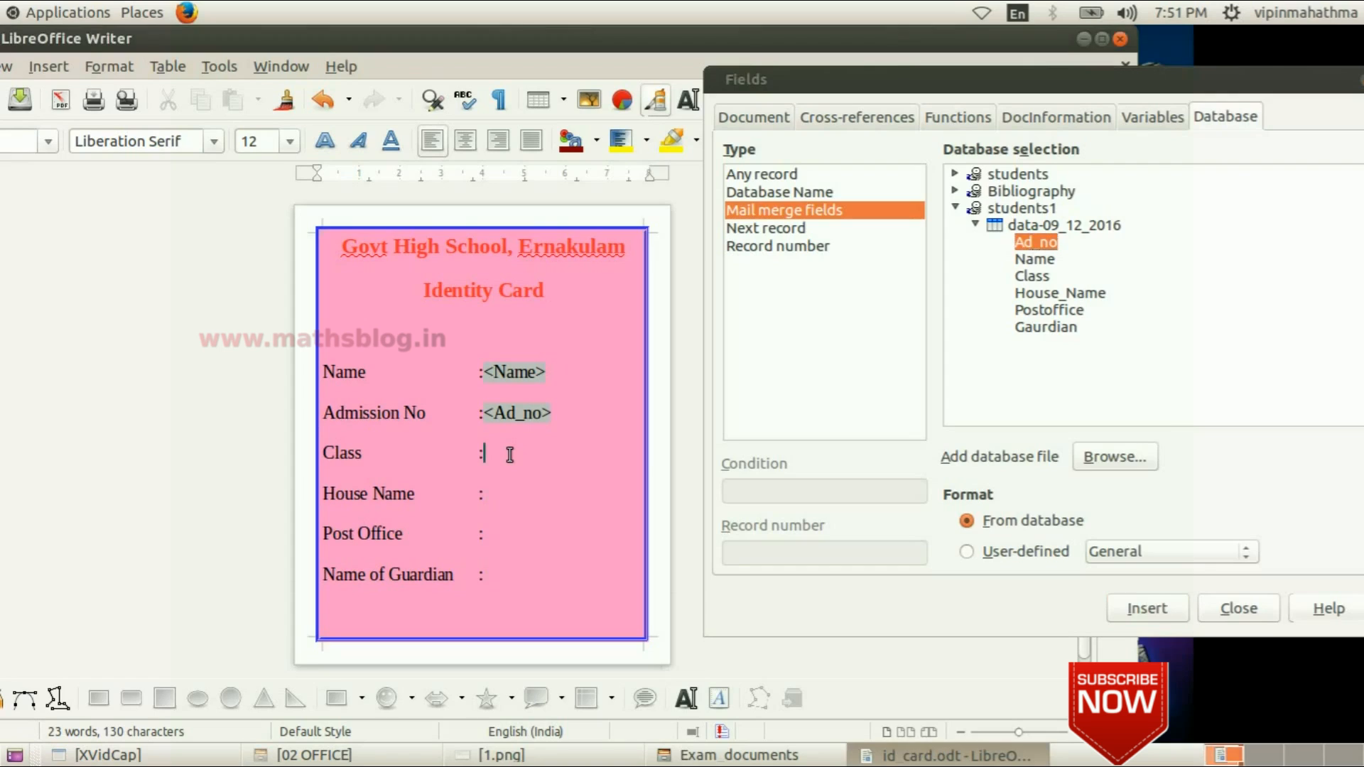
{"action": "left_click", "coordinate": [1034, 275]}
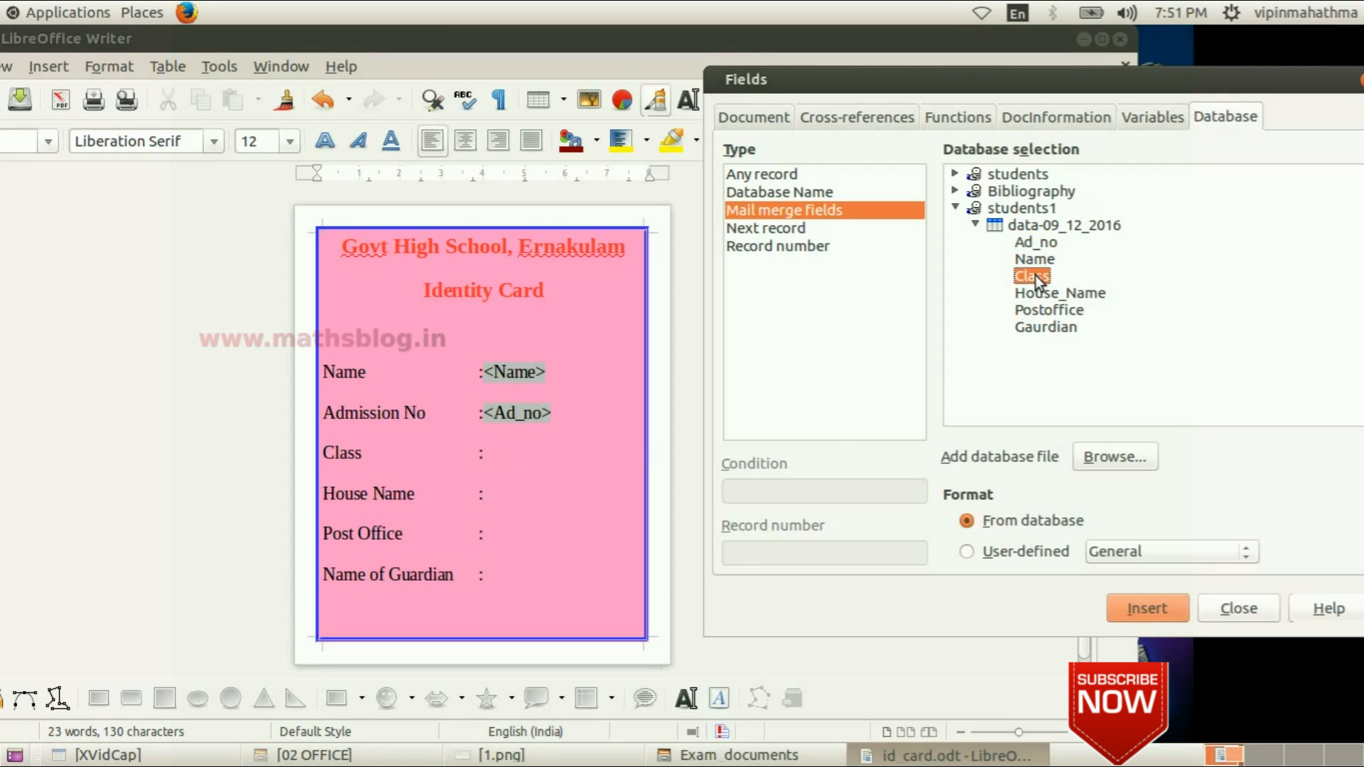
{"action": "left_click_drag", "start_coordinate": [1034, 275], "coordinate": [526, 444]}
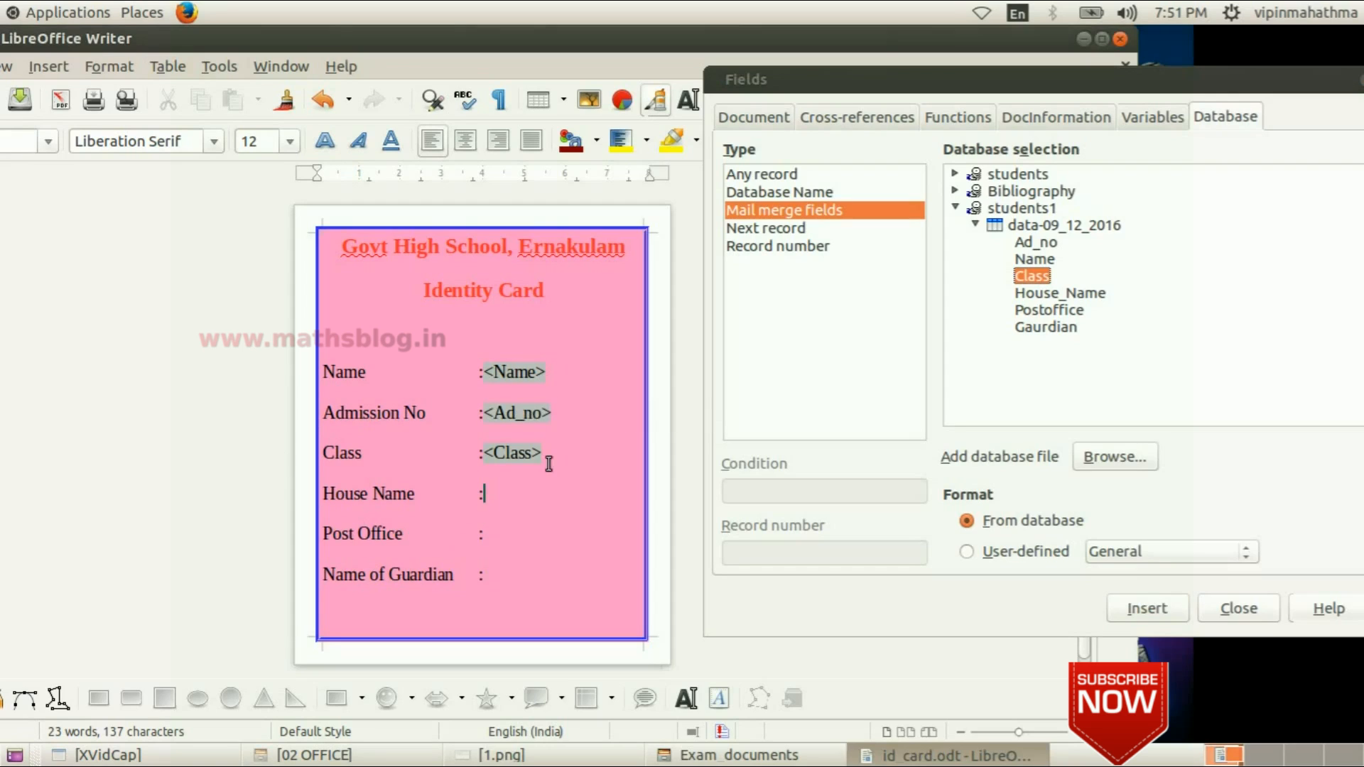
Insert the House_Name and Postoffice mail merge fields after the colons on the House Name and Post Office lines.
{"action": "left_click", "coordinate": [1067, 295]}
{"action": "left_click_drag", "start_coordinate": [1067, 295], "coordinate": [546, 497]}
{"action": "left_click", "coordinate": [476, 554]}
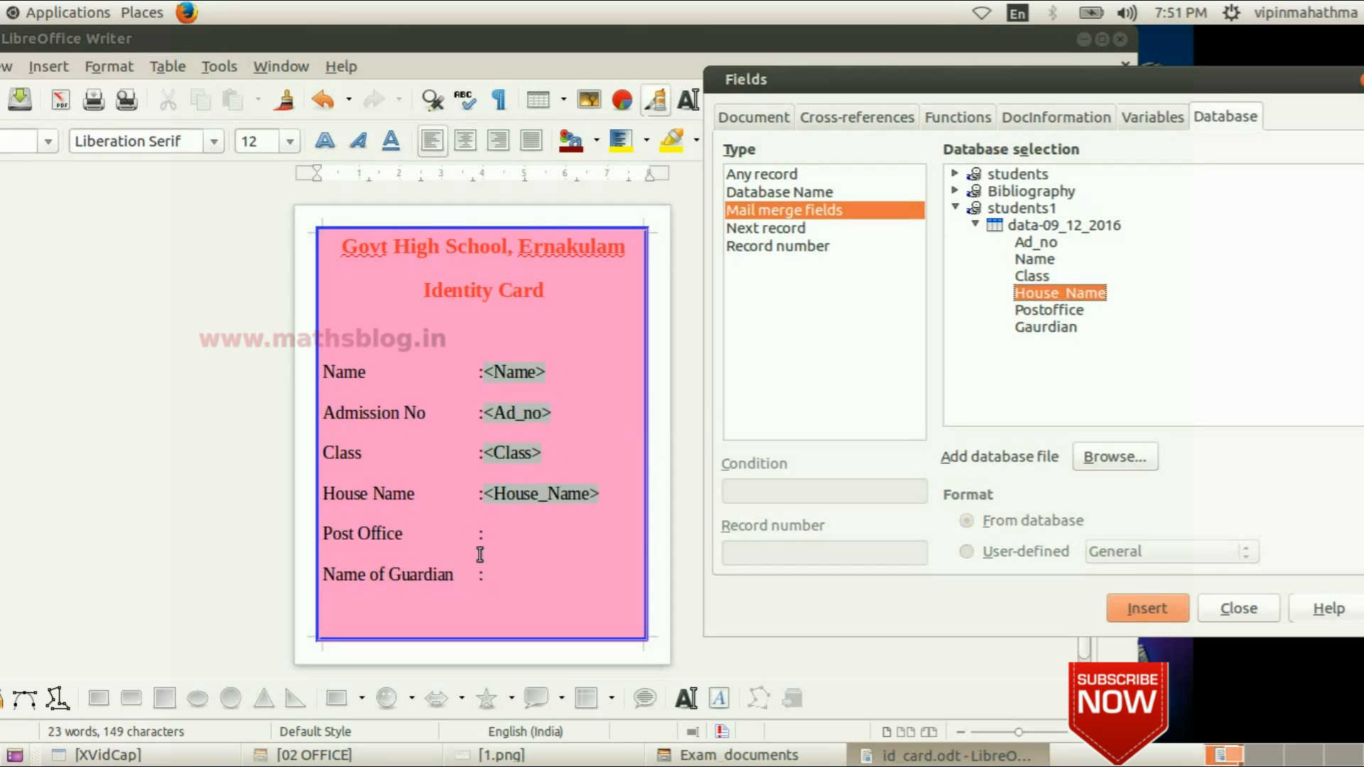
{"action": "double_click", "coordinate": [1042, 310]}
Insert the Gaurdian mail merge field on the Name of Guardian line and close the Fields dialog.
{"action": "left_click", "coordinate": [531, 569]}
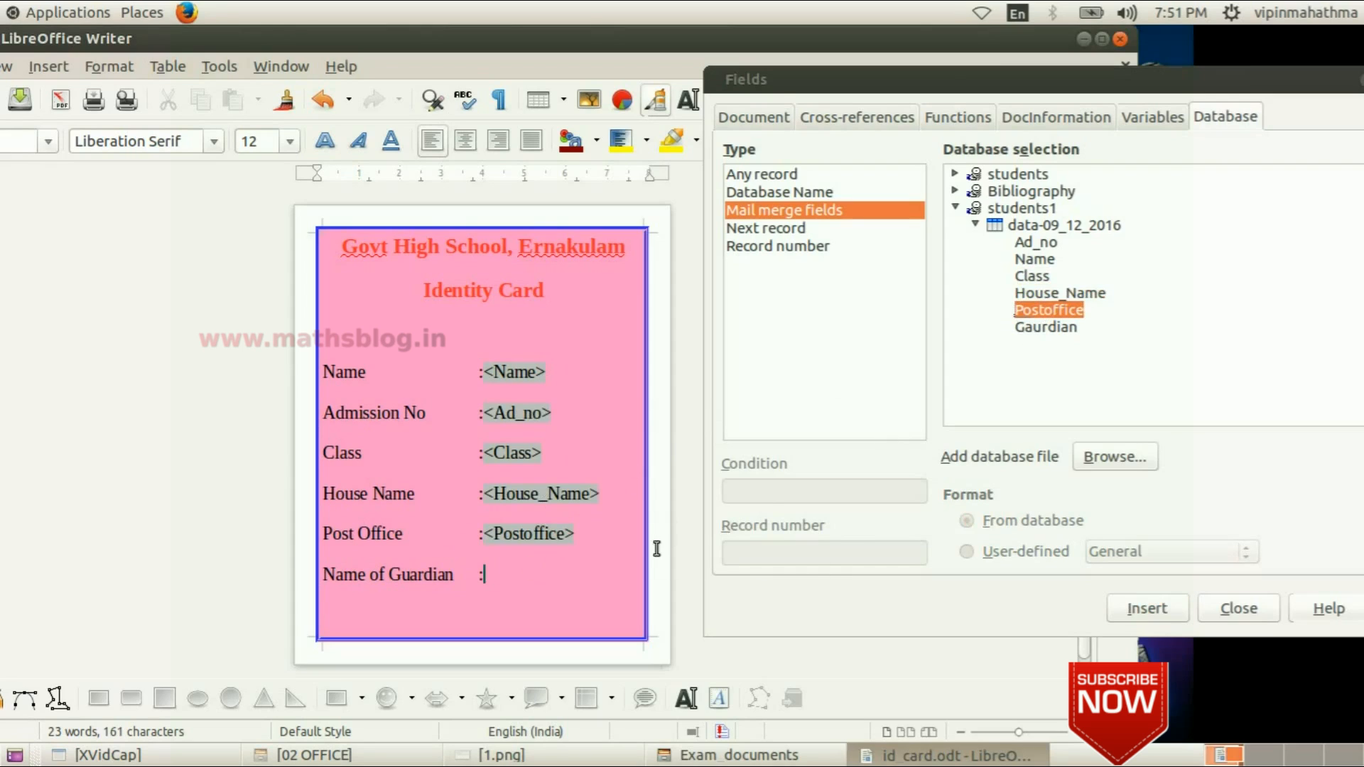
{"action": "left_click", "coordinate": [1041, 330]}
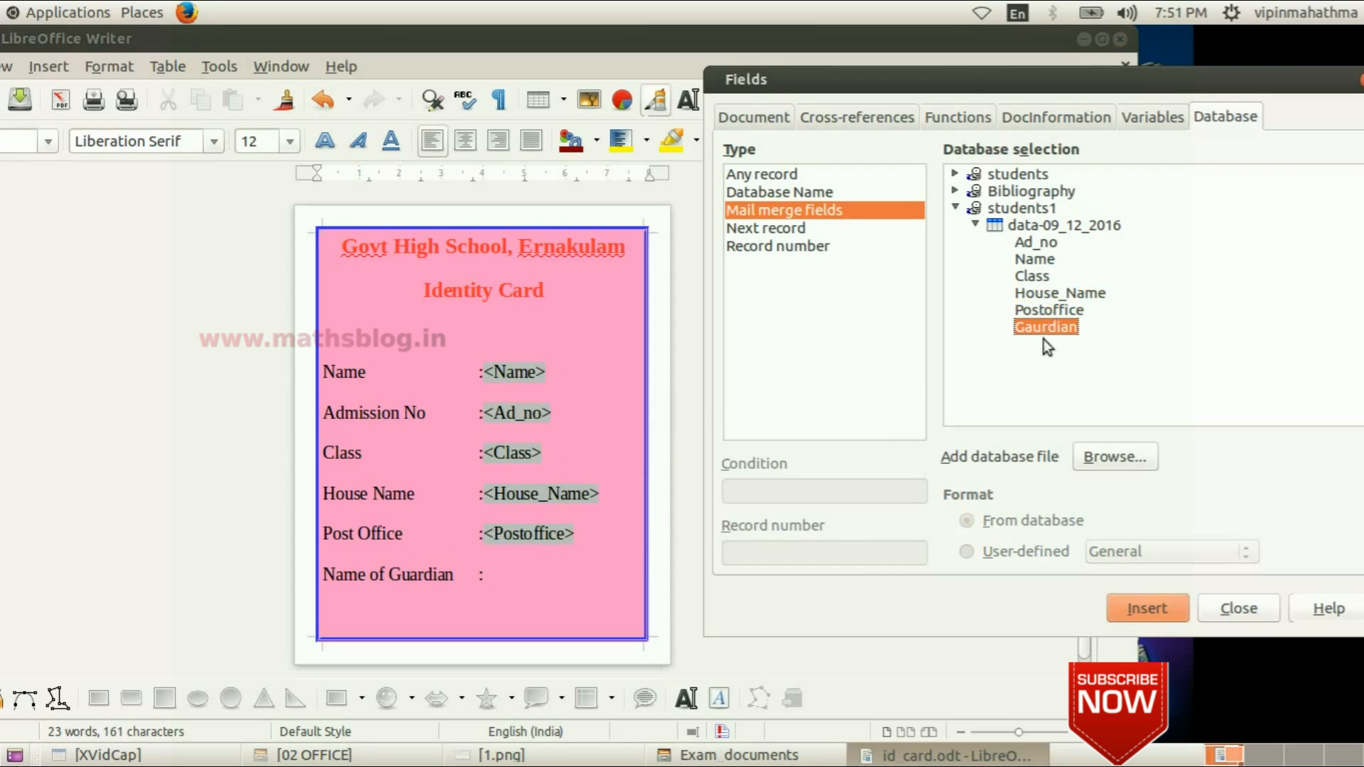
{"action": "left_click", "coordinate": [1141, 608]}
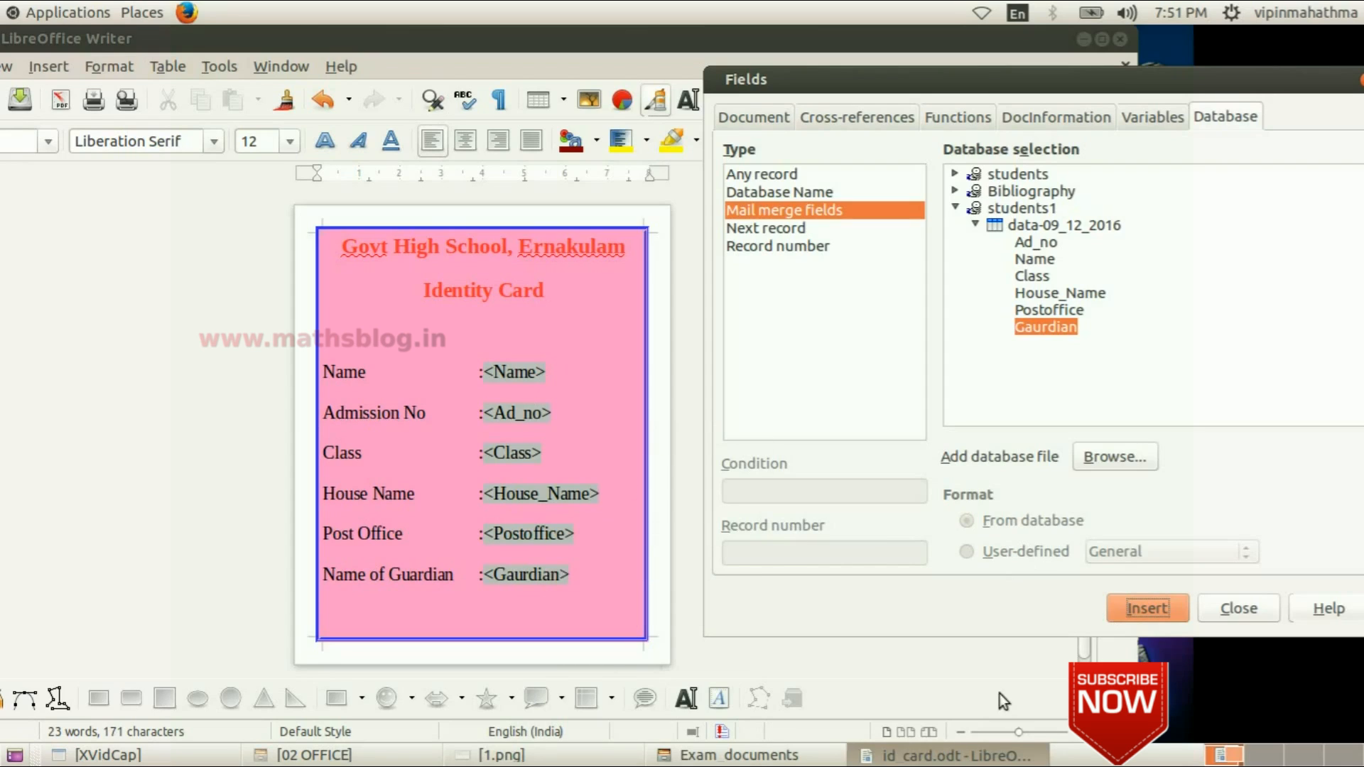
{"action": "left_click", "coordinate": [1239, 609]}
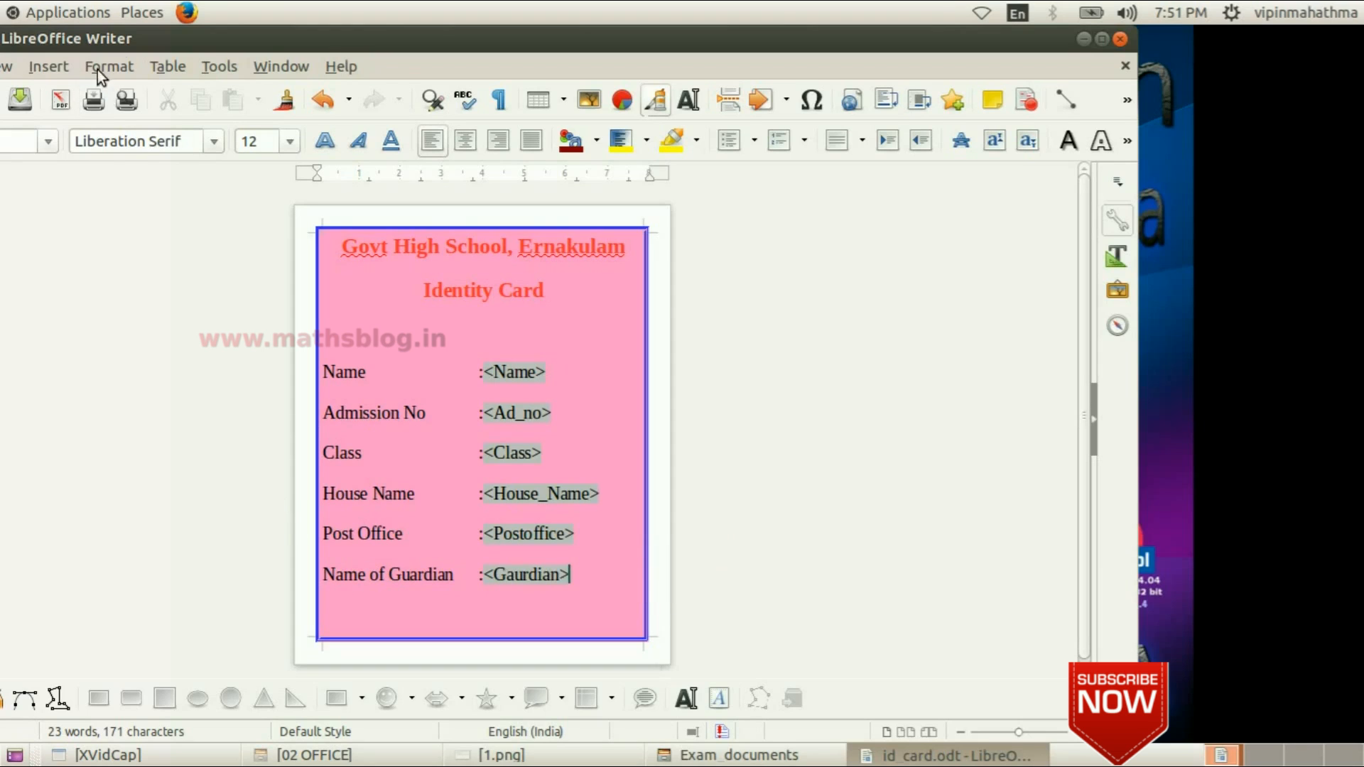
Start printing the ID card document and choose to print it as a form letter.
{"action": "left_click_drag", "start_coordinate": [213, 44], "coordinate": [400, 39]}
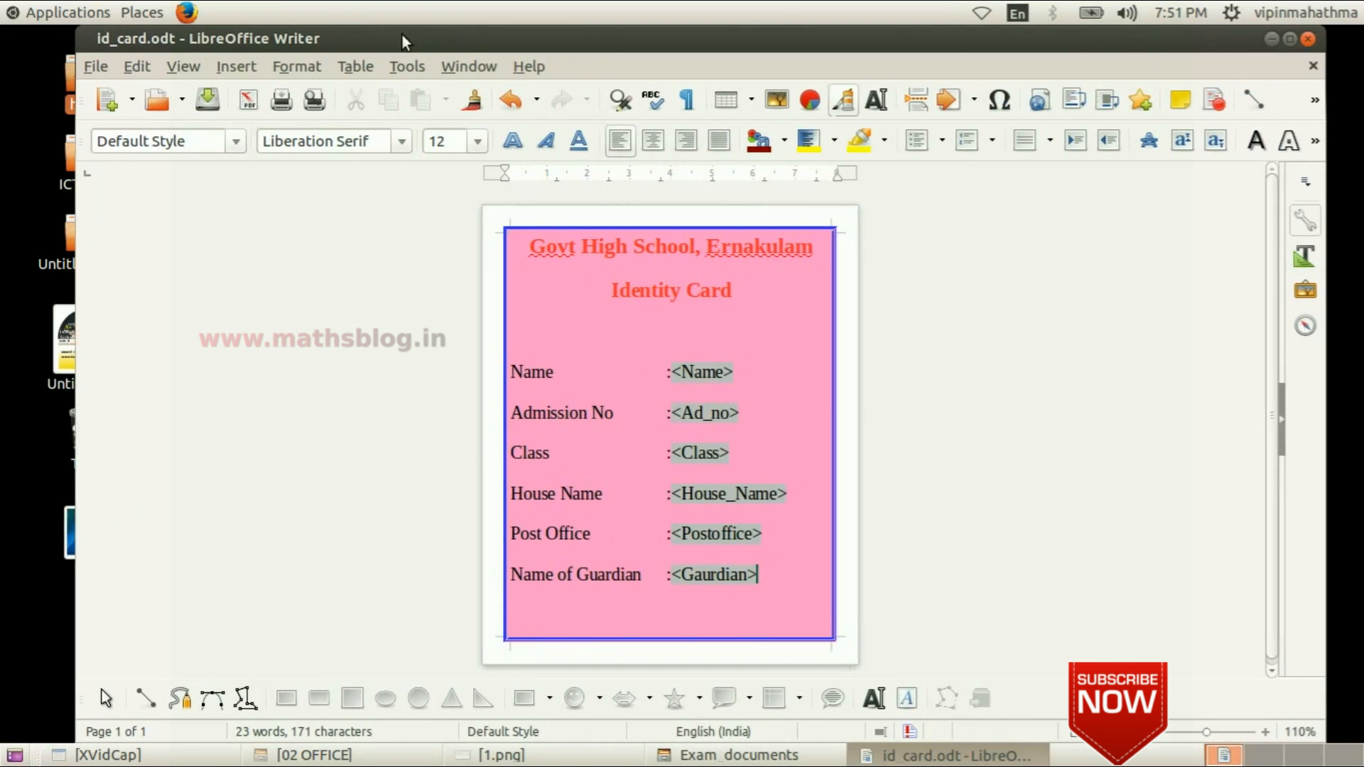
{"action": "left_click", "coordinate": [98, 65]}
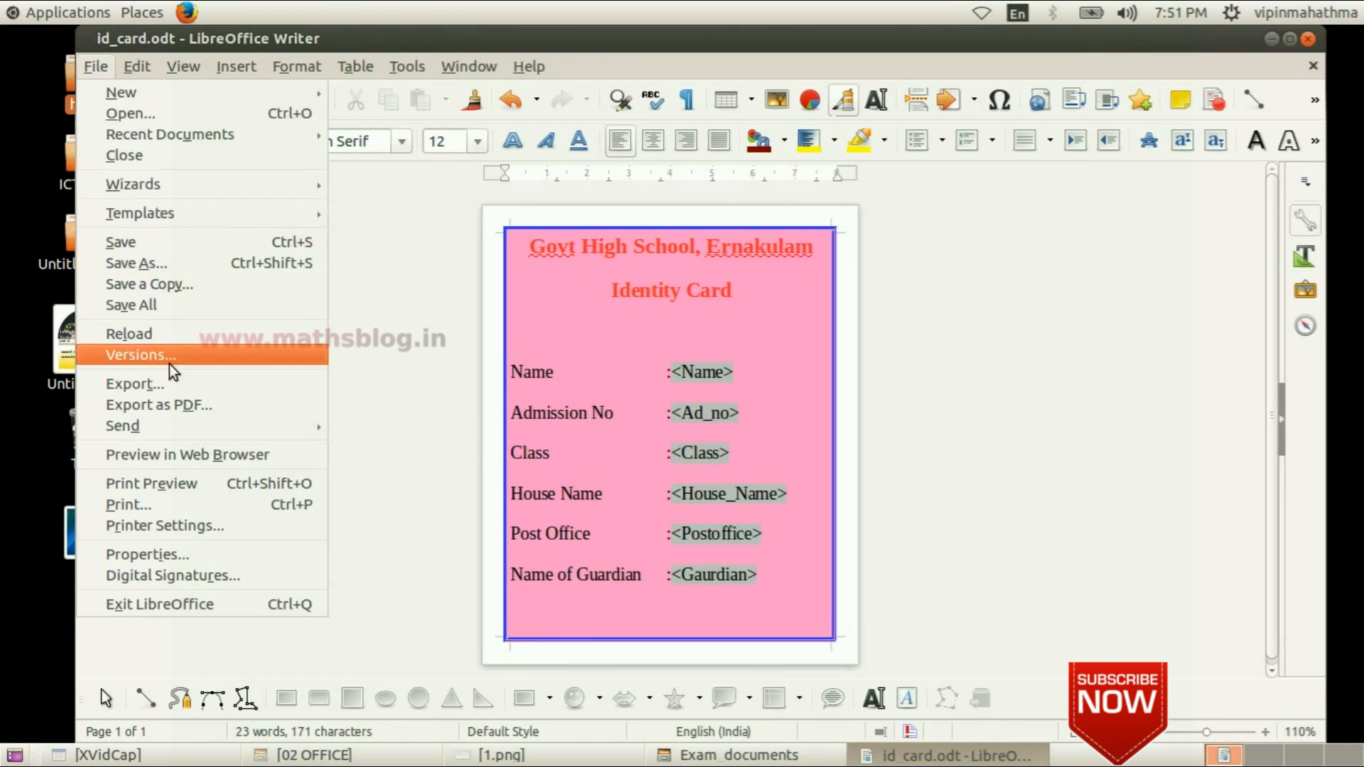
{"action": "left_click", "coordinate": [147, 503]}
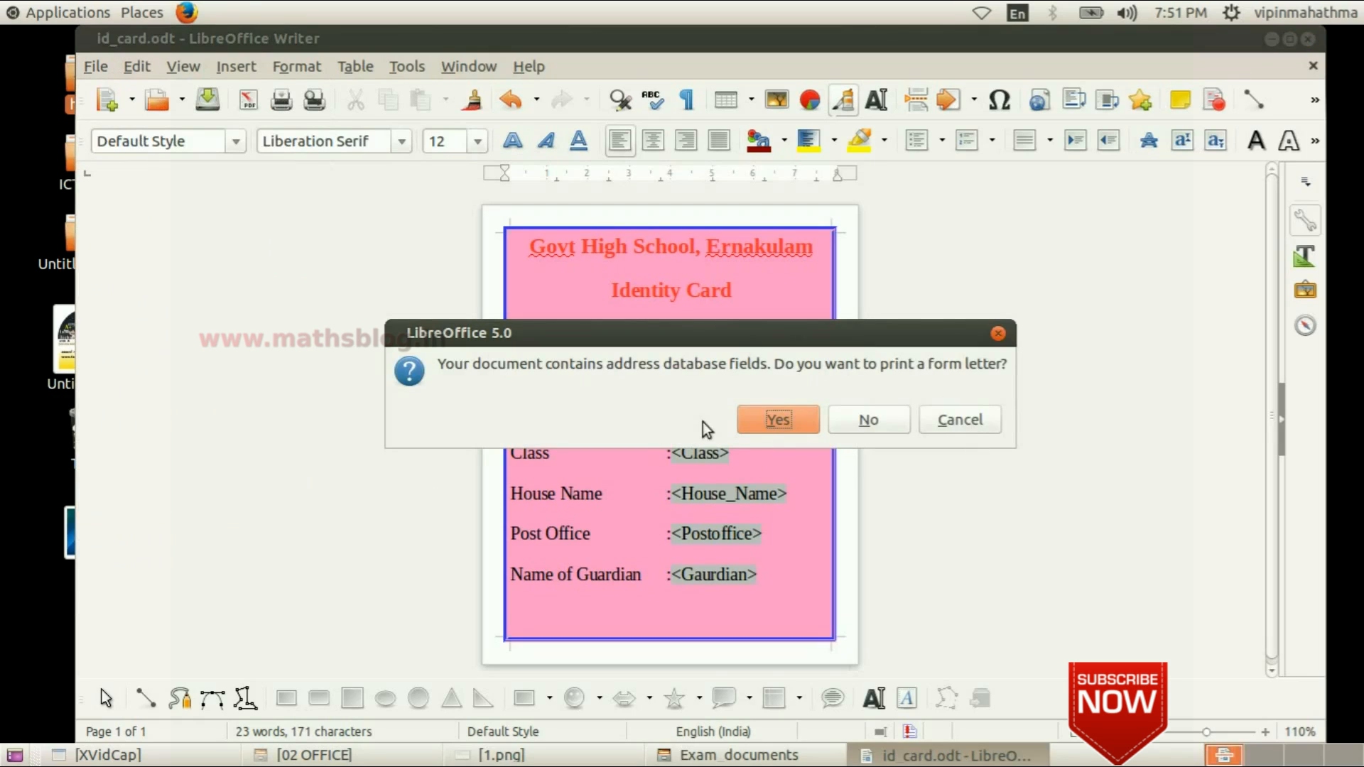
{"action": "left_click", "coordinate": [766, 419]}
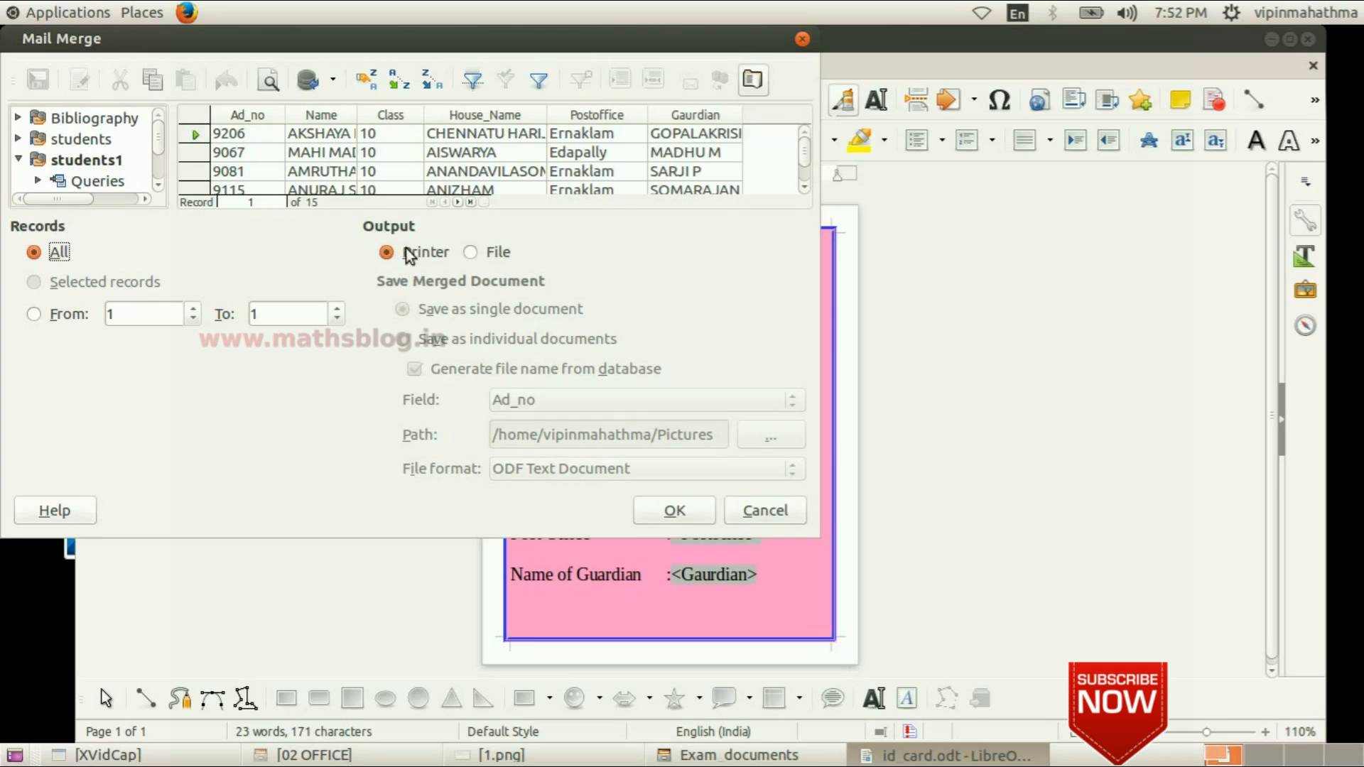
Set the mail merge output to File, saved as a single document, and run the merge for all records.
{"action": "left_click", "coordinate": [472, 254]}
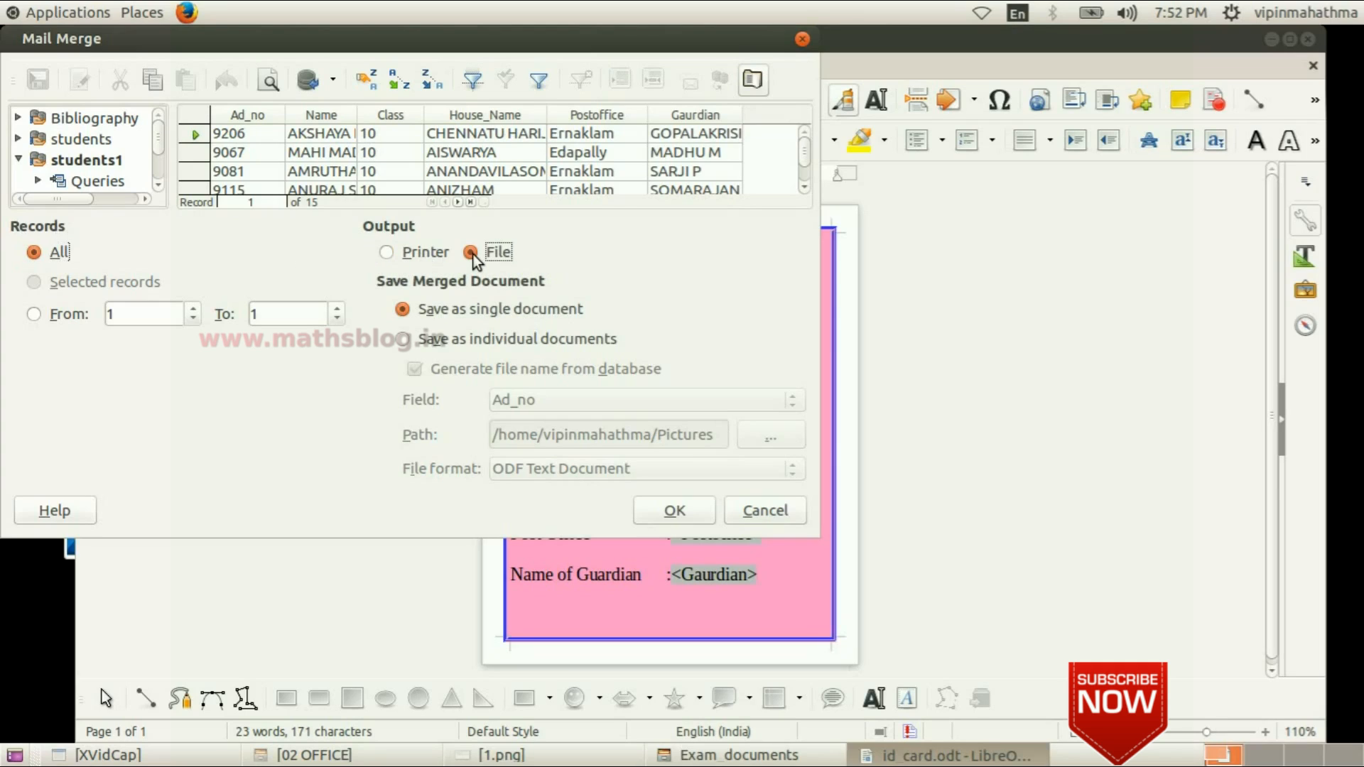
{"action": "left_click", "coordinate": [401, 340]}
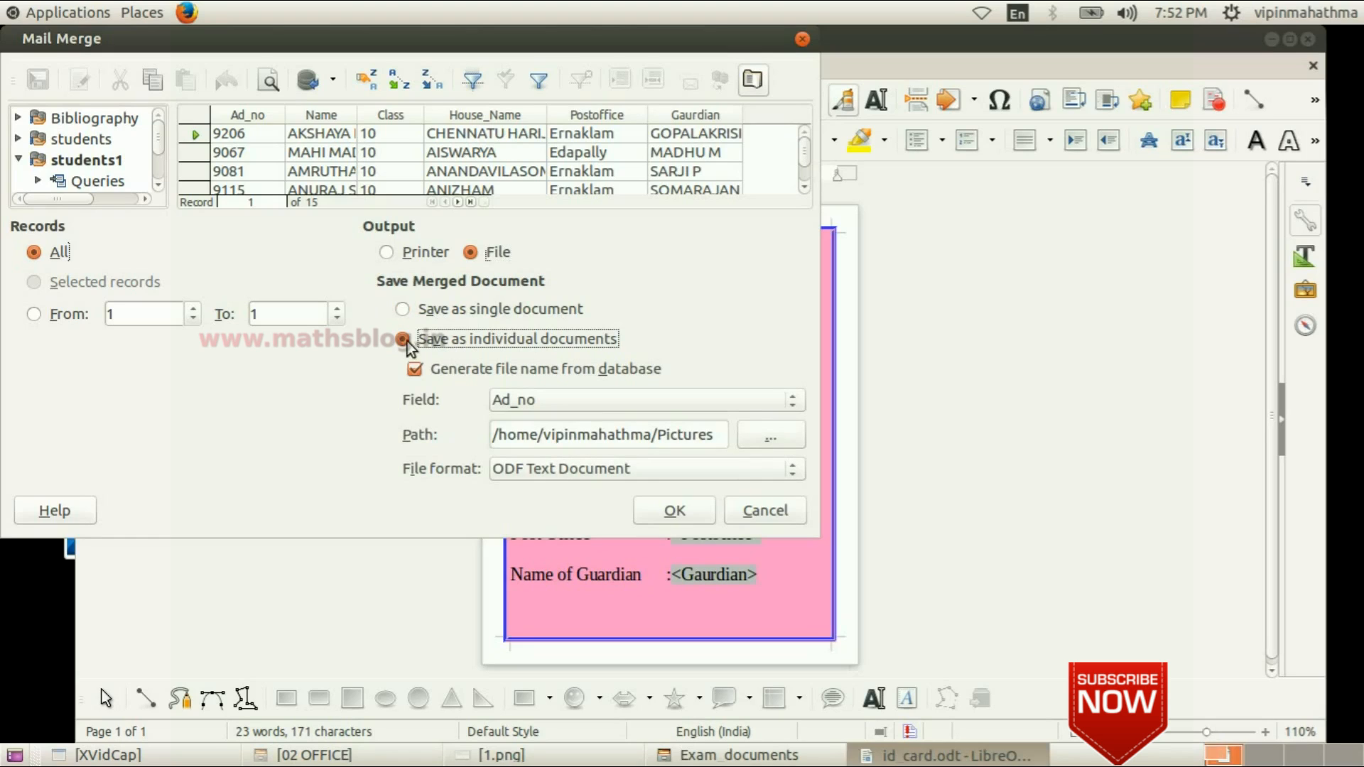
{"action": "left_click", "coordinate": [403, 310]}
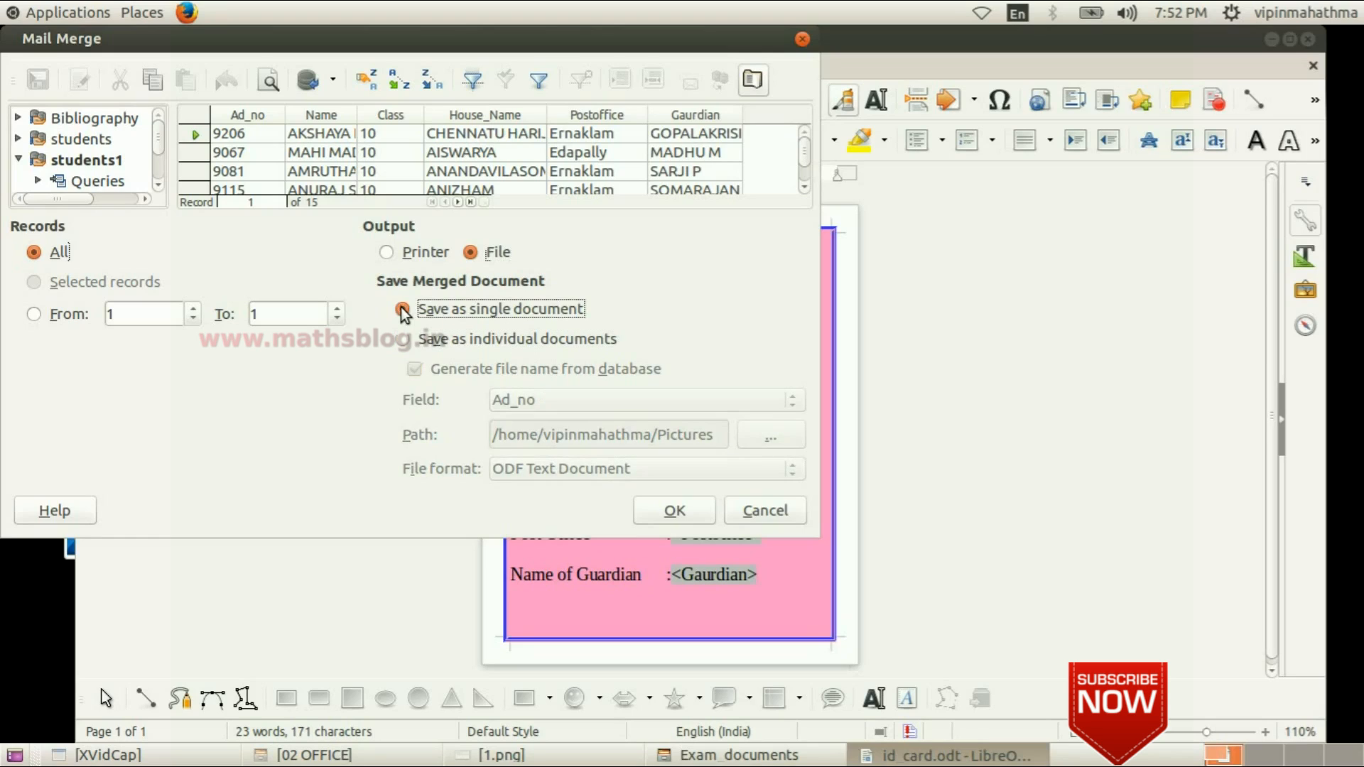
{"action": "left_click", "coordinate": [681, 510]}
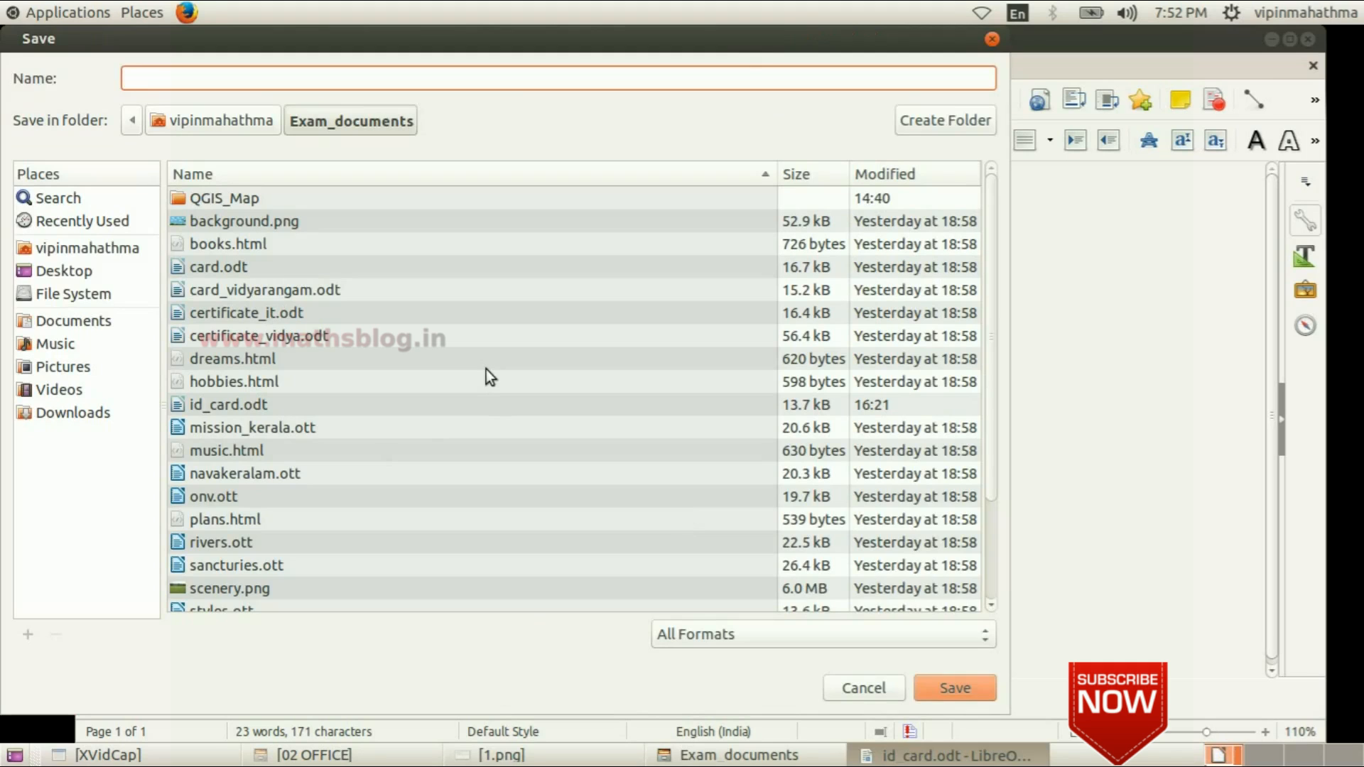
Save the merged document as 1234567_02 in the VCD_Copy folder of the home directory.
{"action": "left_click", "coordinate": [176, 125]}
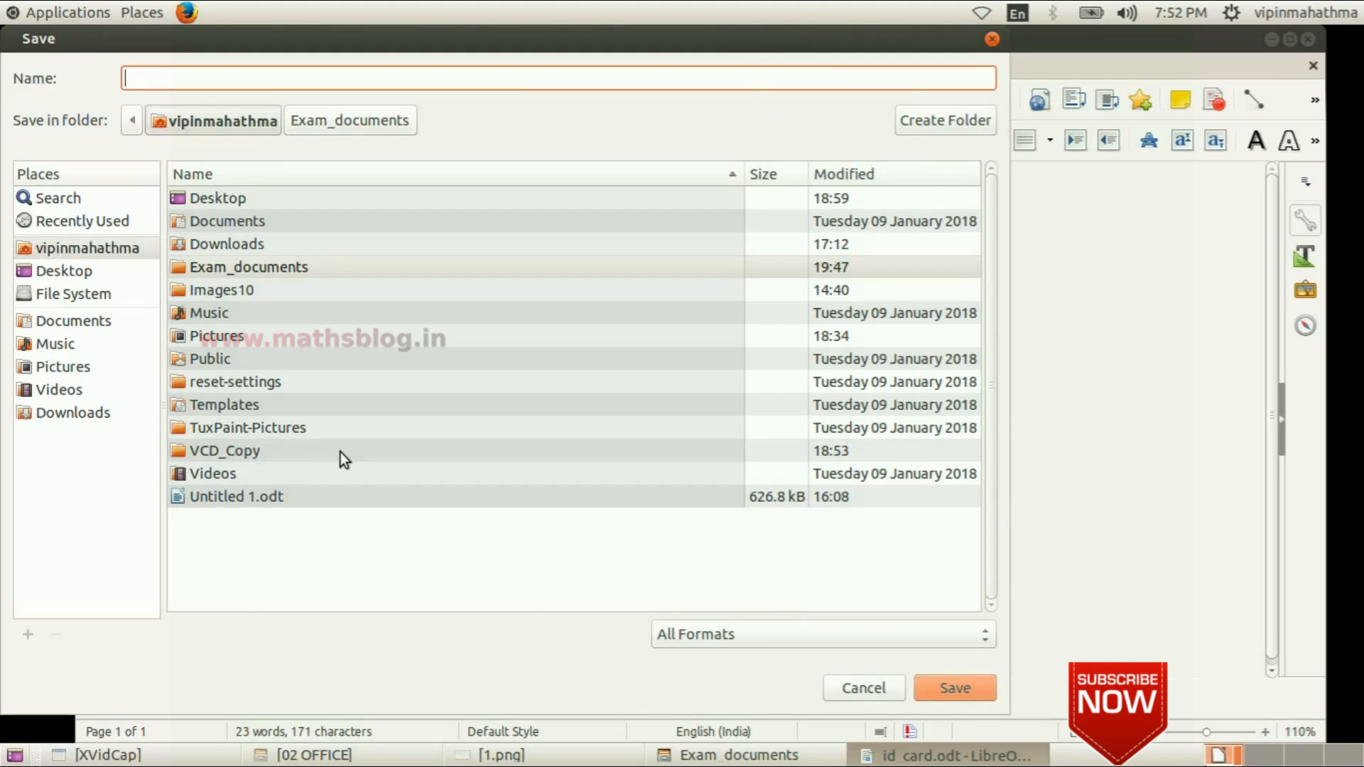
{"action": "double_click", "coordinate": [300, 458]}
{"action": "left_click", "coordinate": [216, 82]}
{"action": "type", "text": "1234567"}
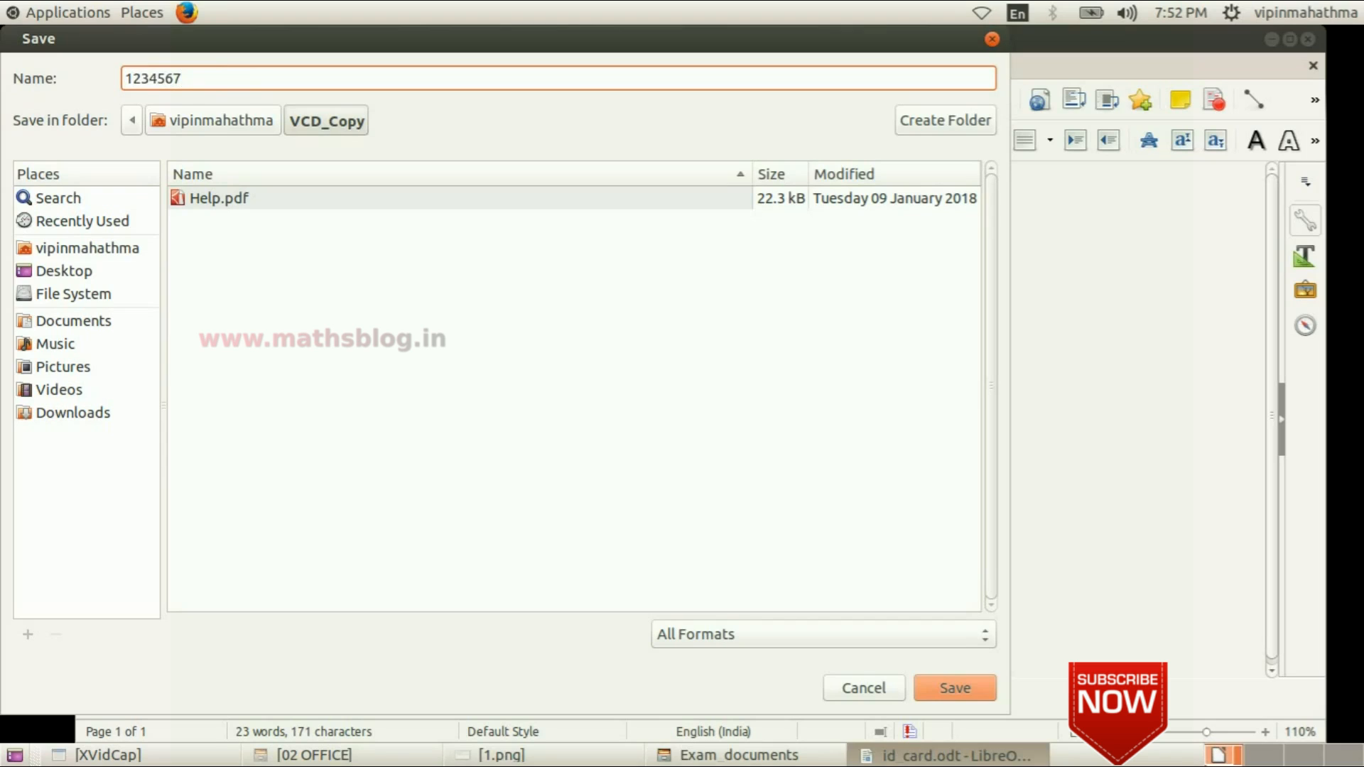
{"action": "type", "text": "-"}
{"action": "key", "text": "BackSpace"}
{"action": "type", "text": "_02"}
{"action": "left_click", "coordinate": [955, 688]}
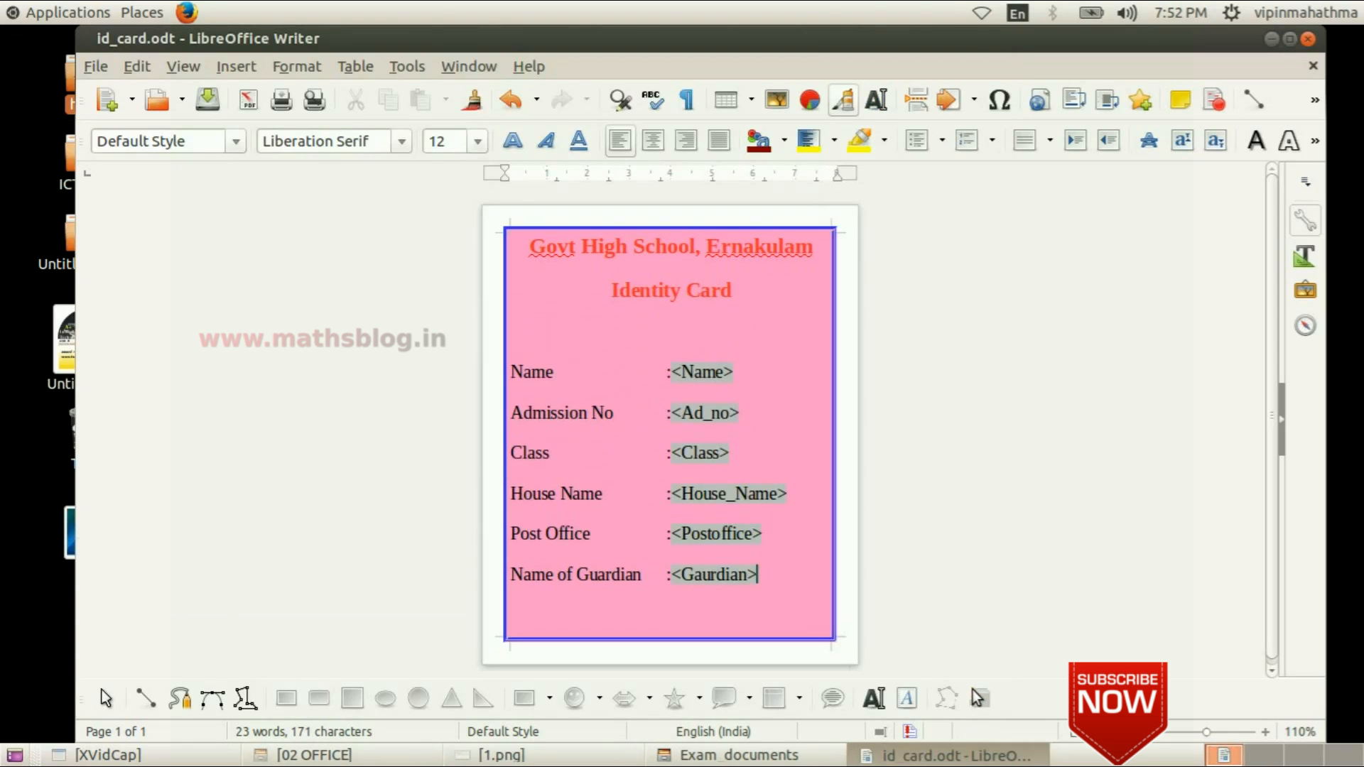
Switch to the file manager, open 1234567_02.odt from the VCD_Copy folder, and look through the merged ID cards.
{"action": "left_click", "coordinate": [1272, 40]}
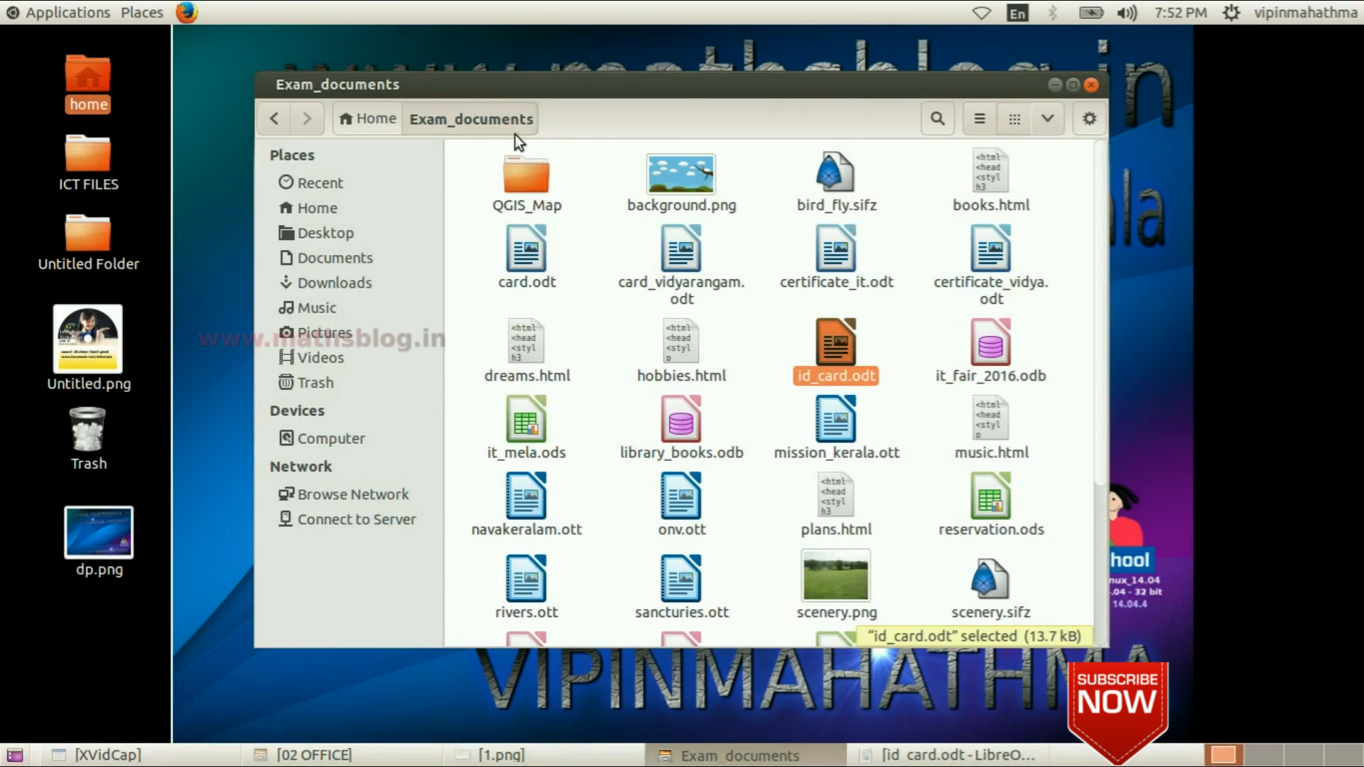
{"action": "left_click", "coordinate": [377, 128]}
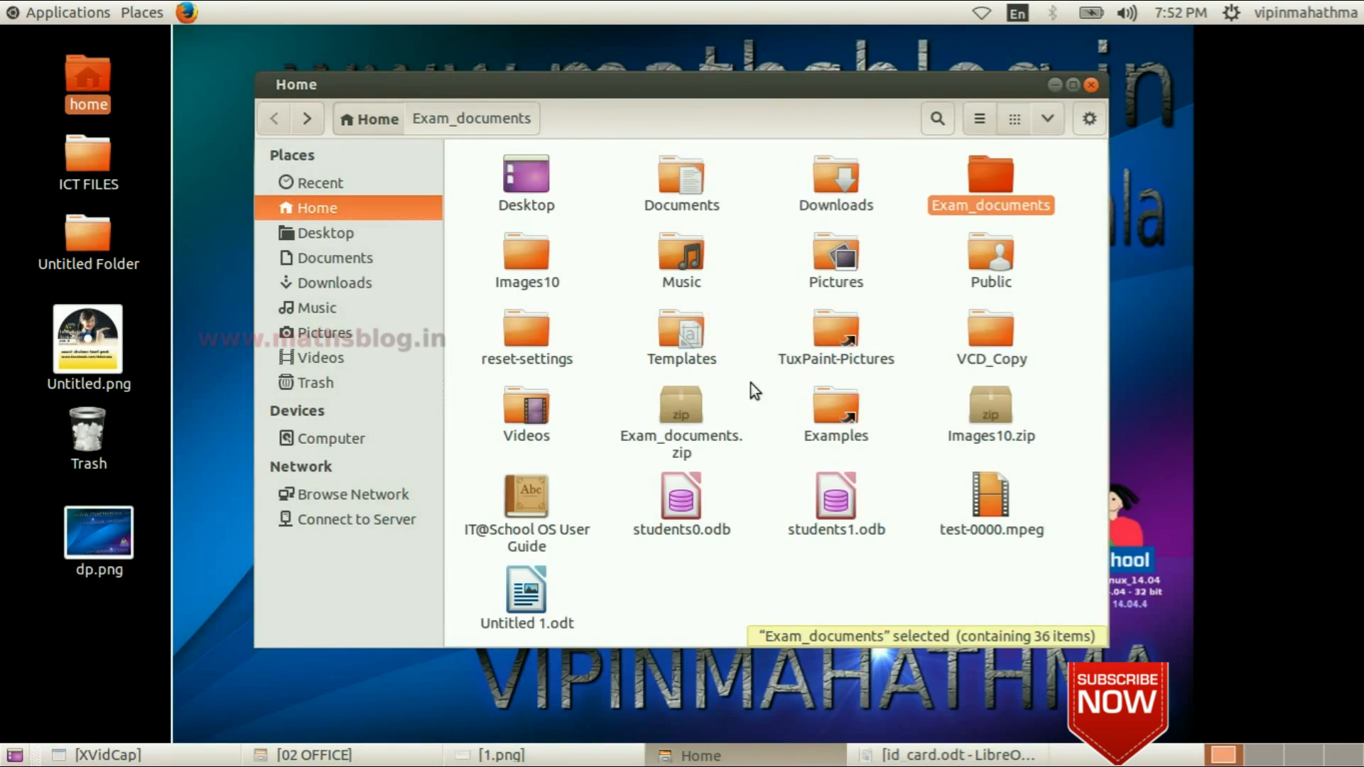
{"action": "left_click", "coordinate": [980, 333]}
{"action": "double_click", "coordinate": [980, 333]}
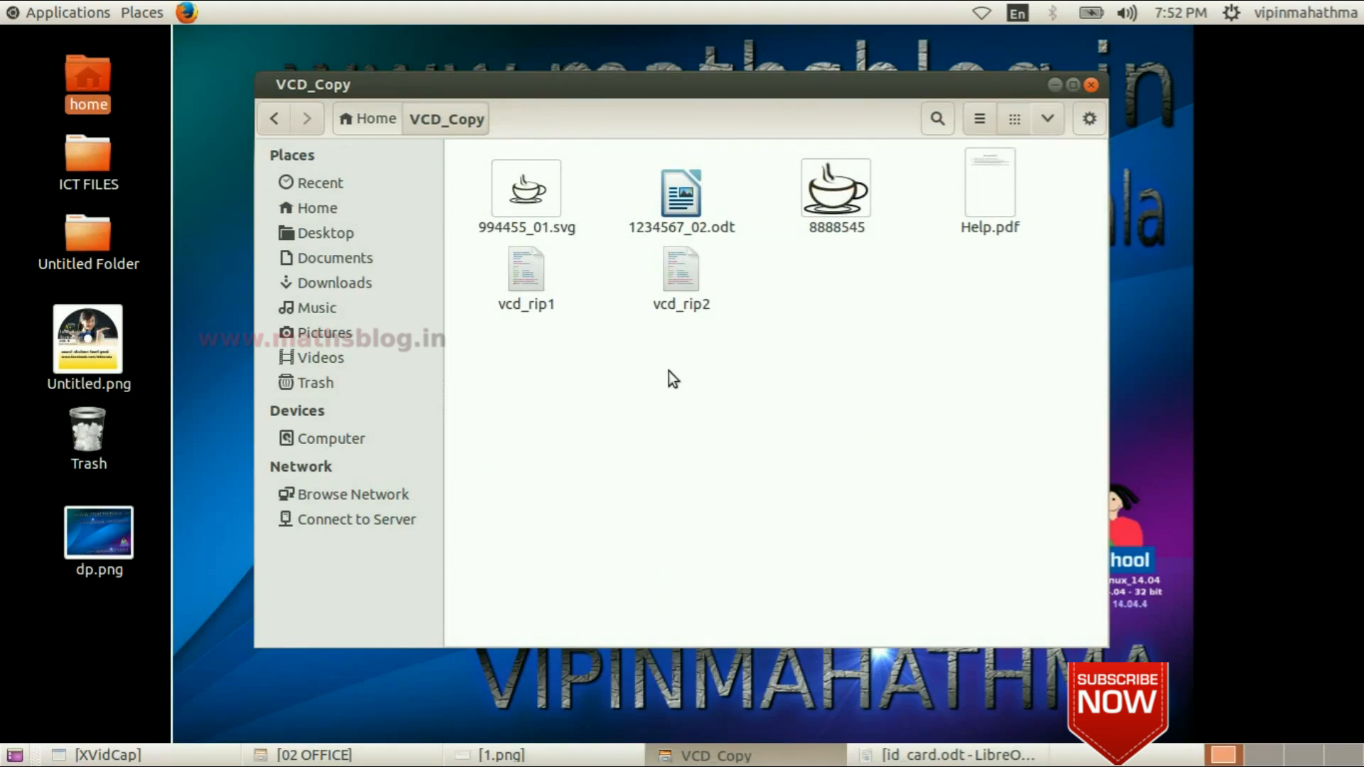
{"action": "double_click", "coordinate": [687, 199]}
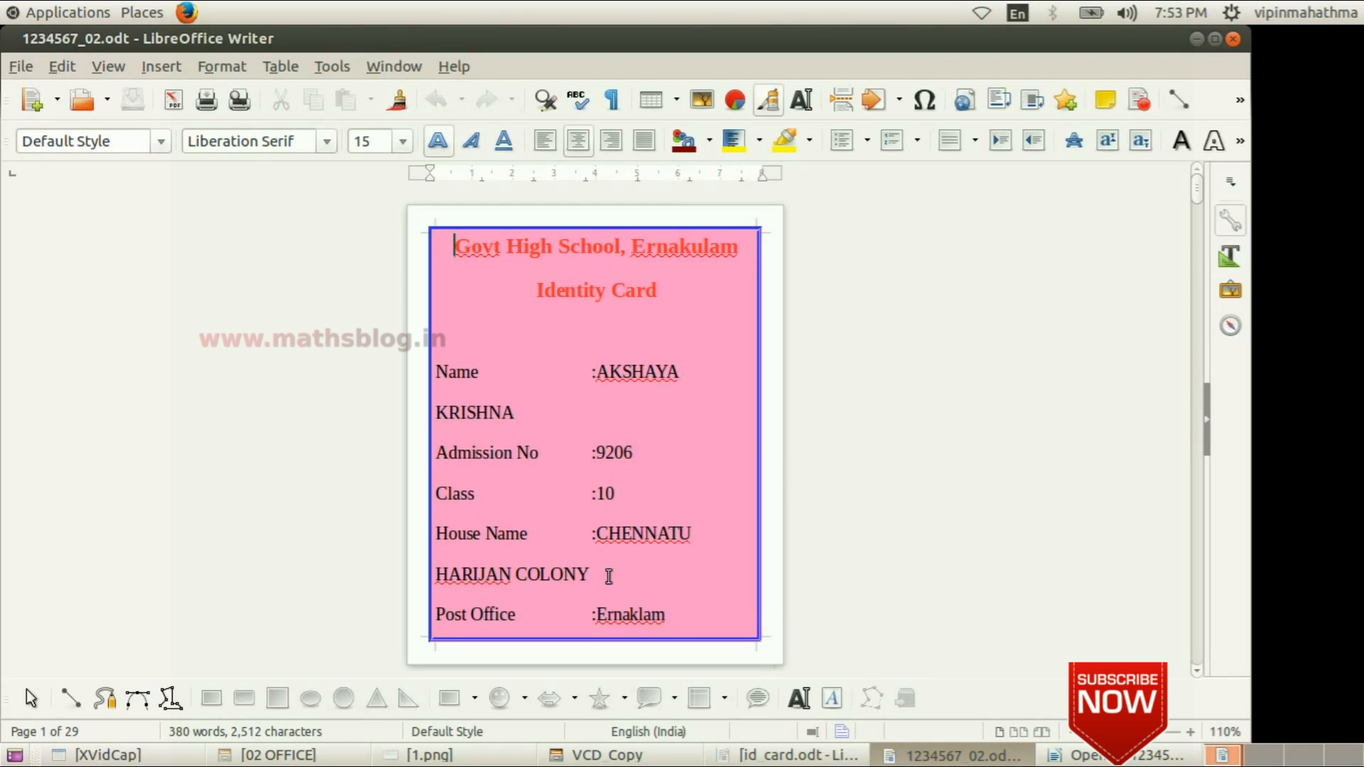
{"action": "scroll", "coordinate": [725, 533], "scroll_direction": "down", "scroll_amount": 15}
{"action": "scroll", "coordinate": [727, 535], "scroll_direction": "down", "scroll_amount": 4}
{"action": "scroll", "coordinate": [728, 536], "scroll_direction": "up", "scroll_amount": 6}
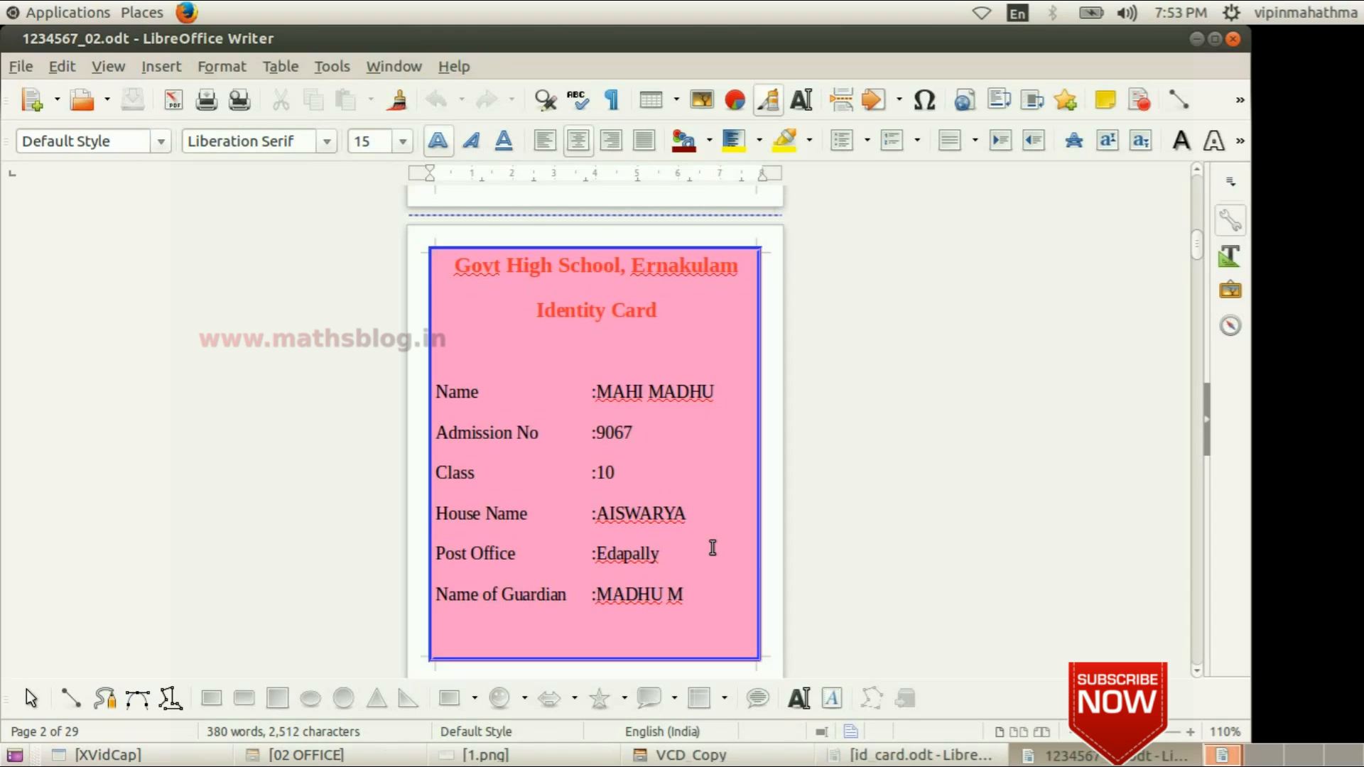
{"action": "scroll", "coordinate": [713, 547], "scroll_direction": "down", "scroll_amount": 3}
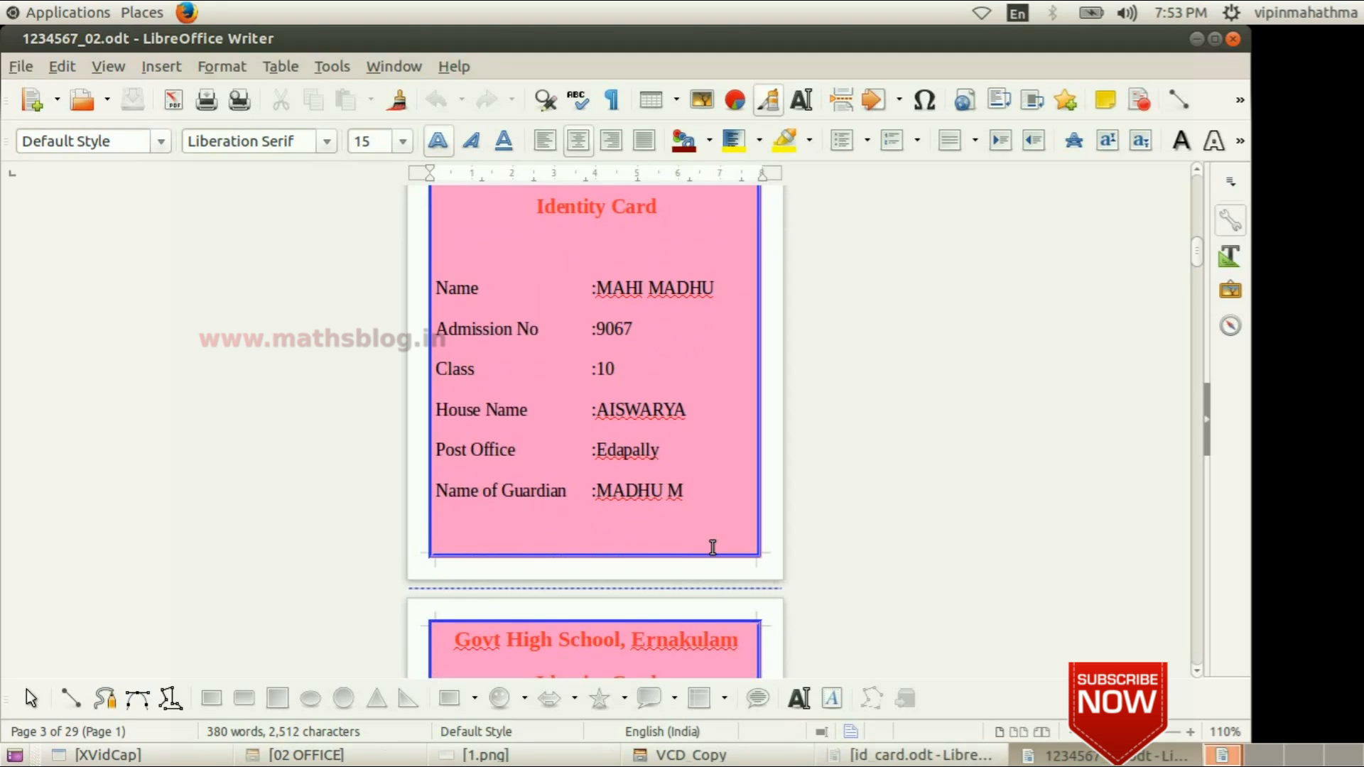
{"action": "scroll", "coordinate": [713, 547], "scroll_direction": "down", "scroll_amount": 20}
{"action": "scroll", "coordinate": [708, 572], "scroll_direction": "down", "scroll_amount": 20}
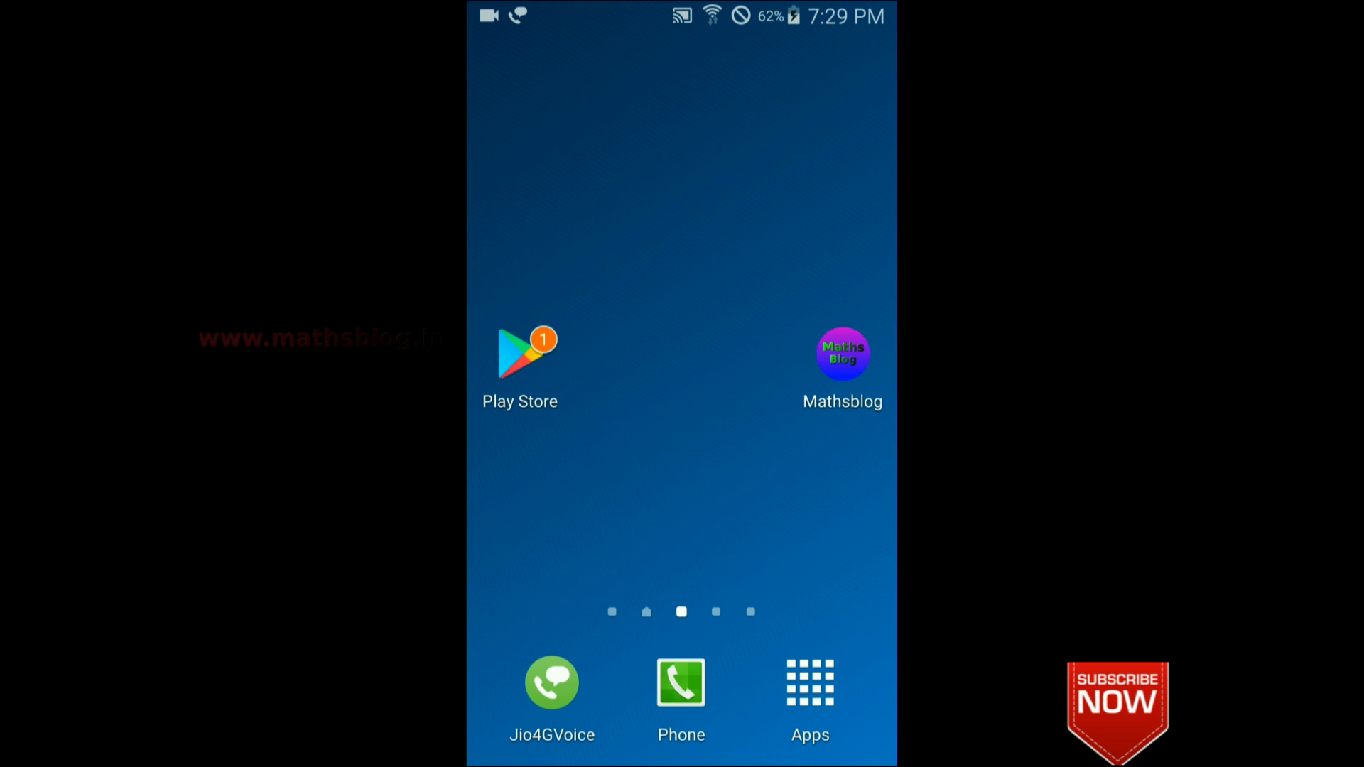
Open the Play Store on the phone and search for the app vipinmahathma.
{"action": "left_click", "coordinate": [520, 355]}
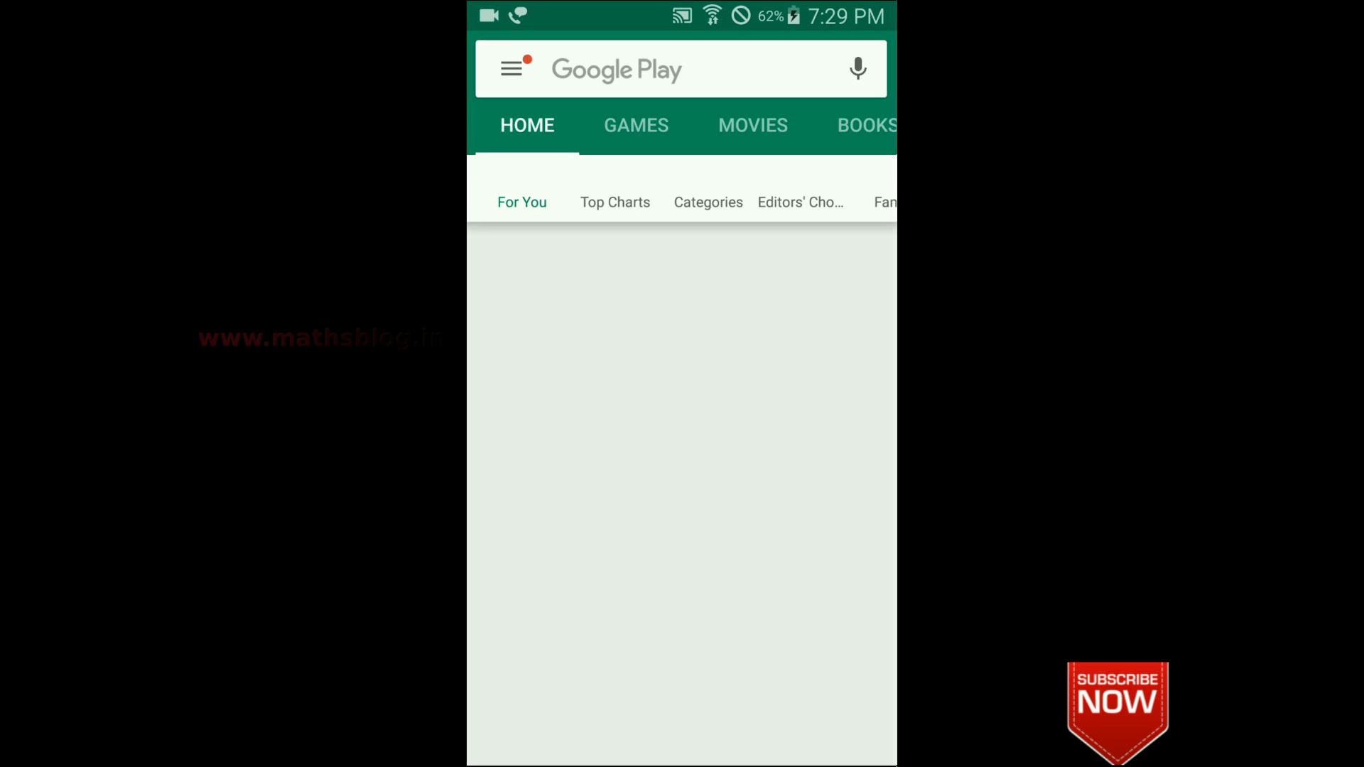
{"action": "left_click", "coordinate": [661, 69]}
{"action": "mouse_move", "coordinate": [502, 551]}
{"action": "left_mouse_down"}
{"action": "mouse_move", "coordinate": [545, 541]}
{"action": "mouse_move", "coordinate": [581, 582]}
{"action": "left_mouse_up"}
{"action": "left_click", "coordinate": [566, 511]}
{"action": "left_click_drag", "start_coordinate": [601, 548], "coordinate": [615, 611]}
{"action": "left_click_drag", "start_coordinate": [591, 547], "coordinate": [610, 577]}
{"action": "left_click_drag", "start_coordinate": [673, 534], "coordinate": [676, 568]}
{"action": "left_click", "coordinate": [661, 506]}
{"action": "left_click_drag", "start_coordinate": [703, 542], "coordinate": [706, 561]}
{"action": "left_click", "coordinate": [857, 736]}
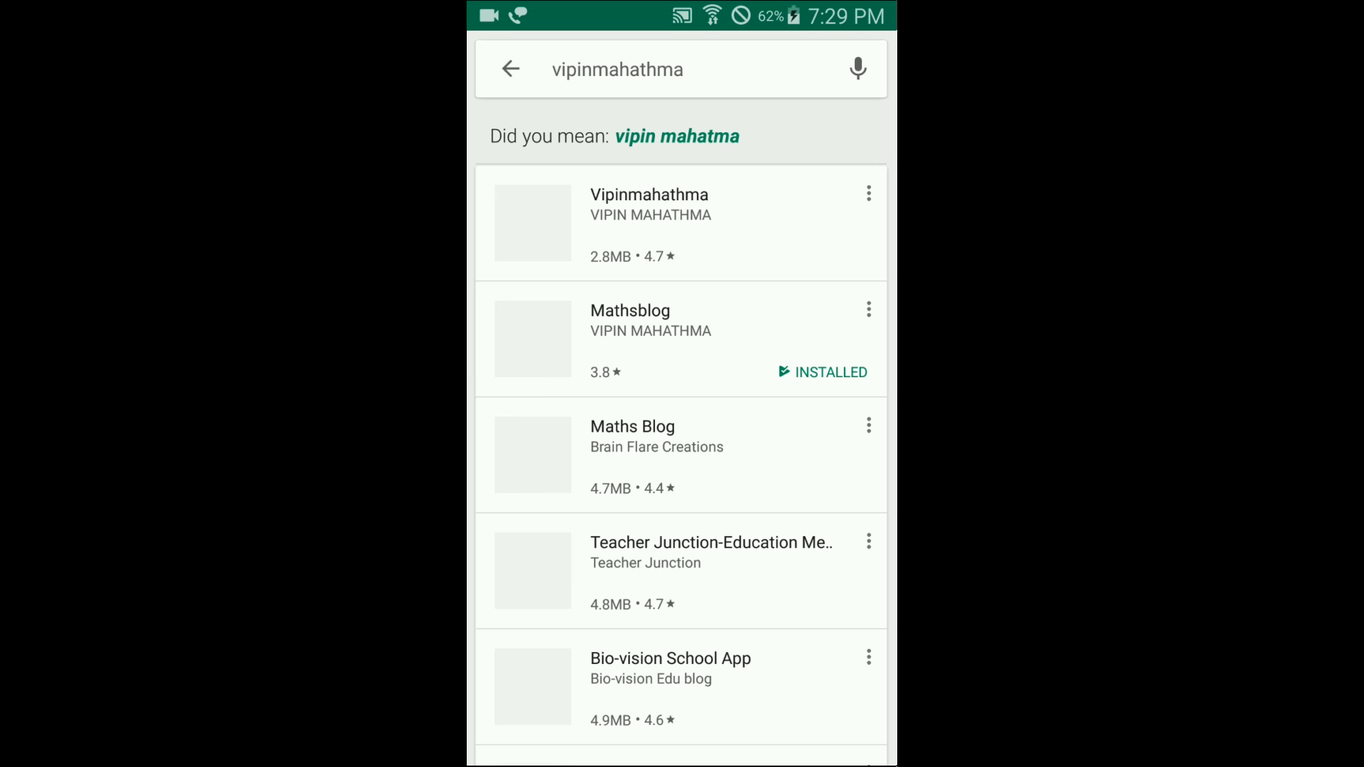
Install the Vipinmahathma app, accept its requested Wi-Fi access, and open it.
{"action": "left_click", "coordinate": [533, 213]}
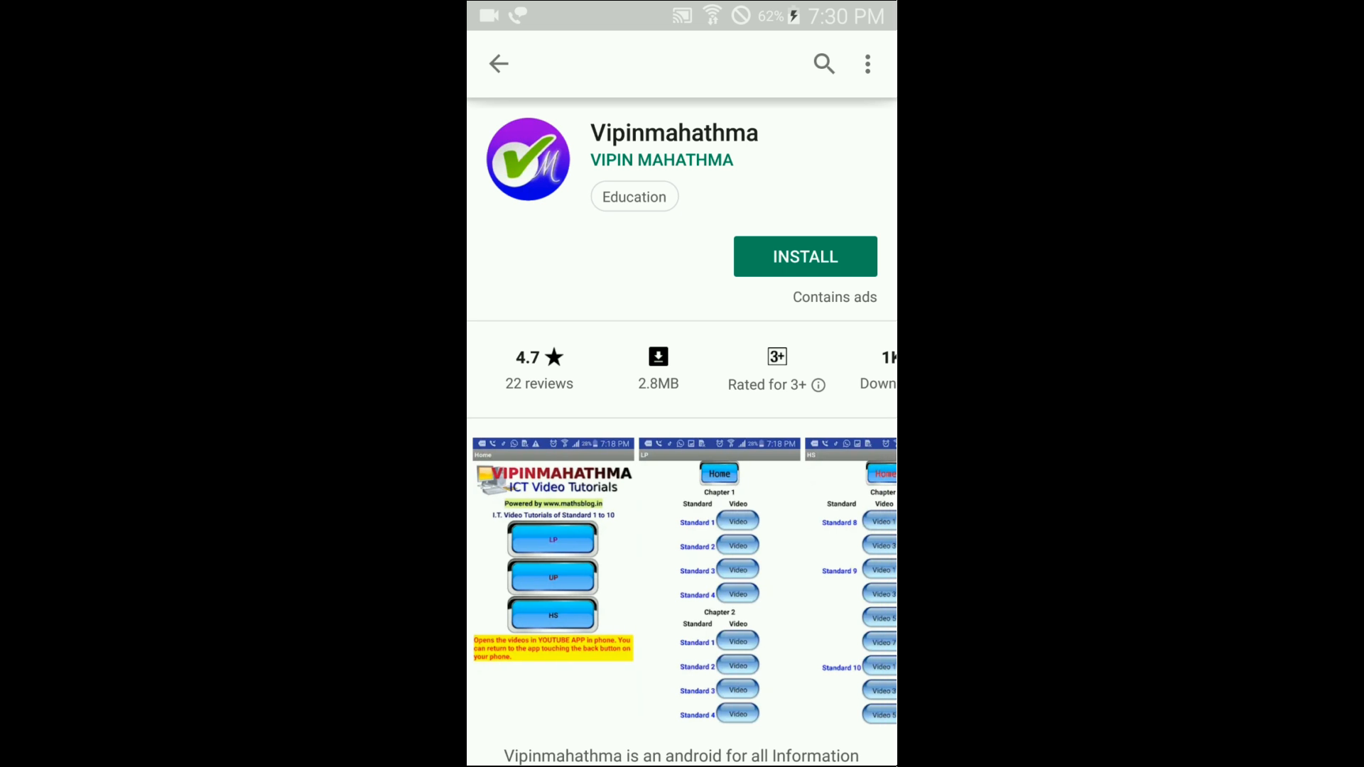
{"action": "left_click", "coordinate": [805, 257]}
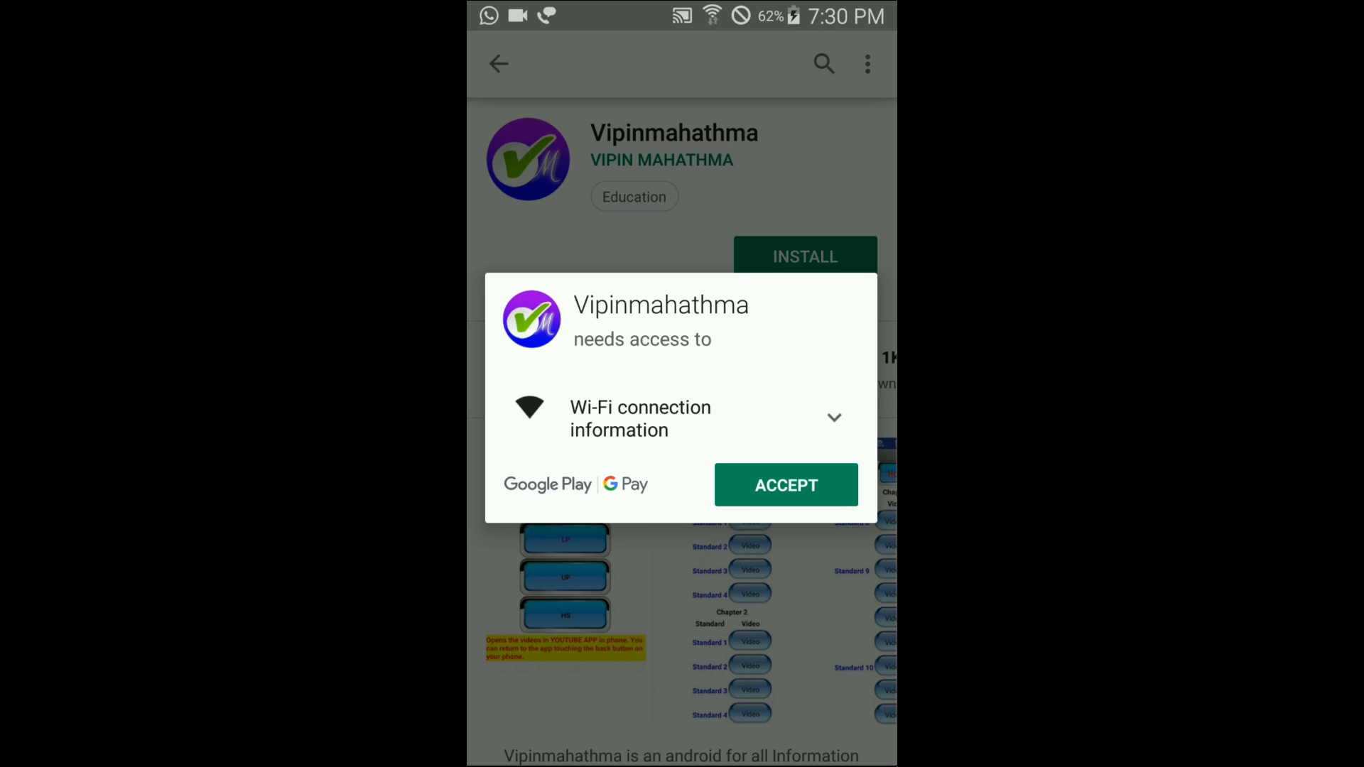
{"action": "left_click", "coordinate": [786, 485]}
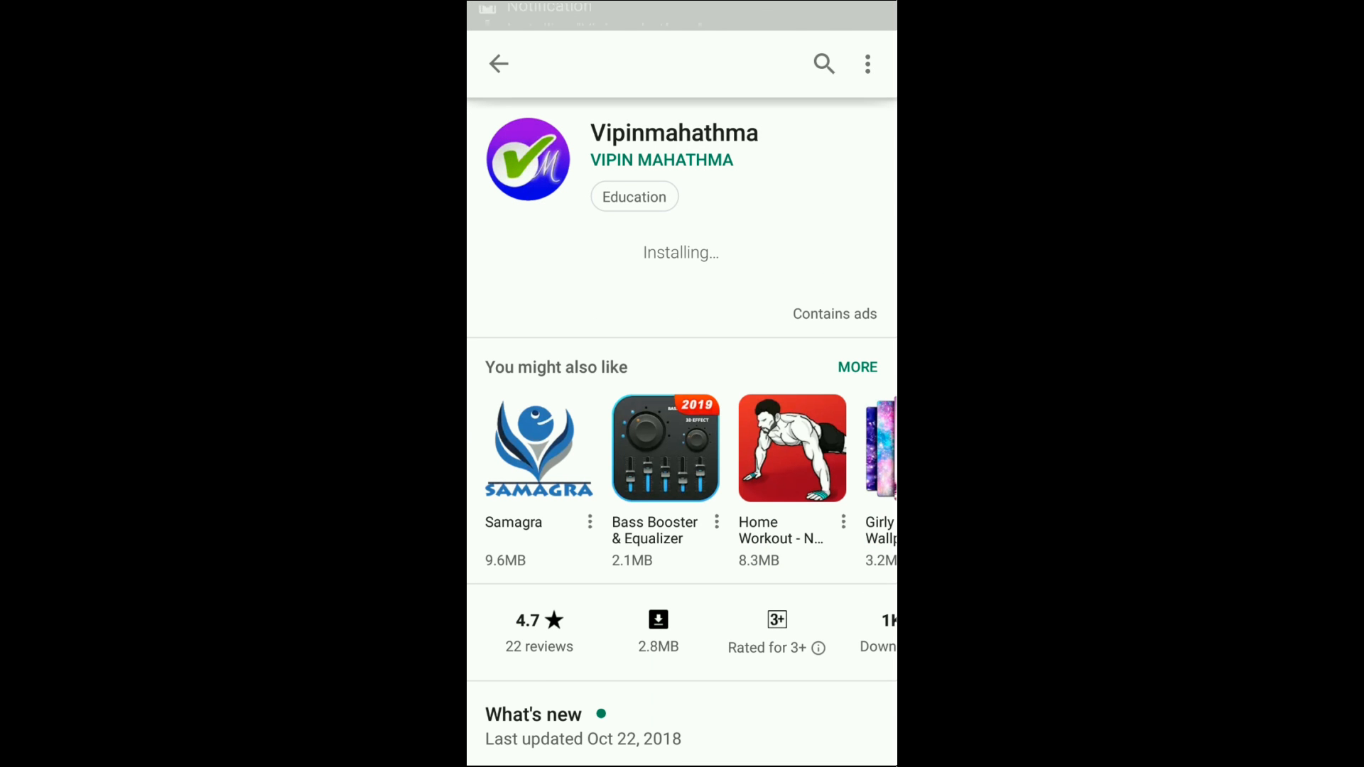
{"action": "left_click", "coordinate": [781, 256]}
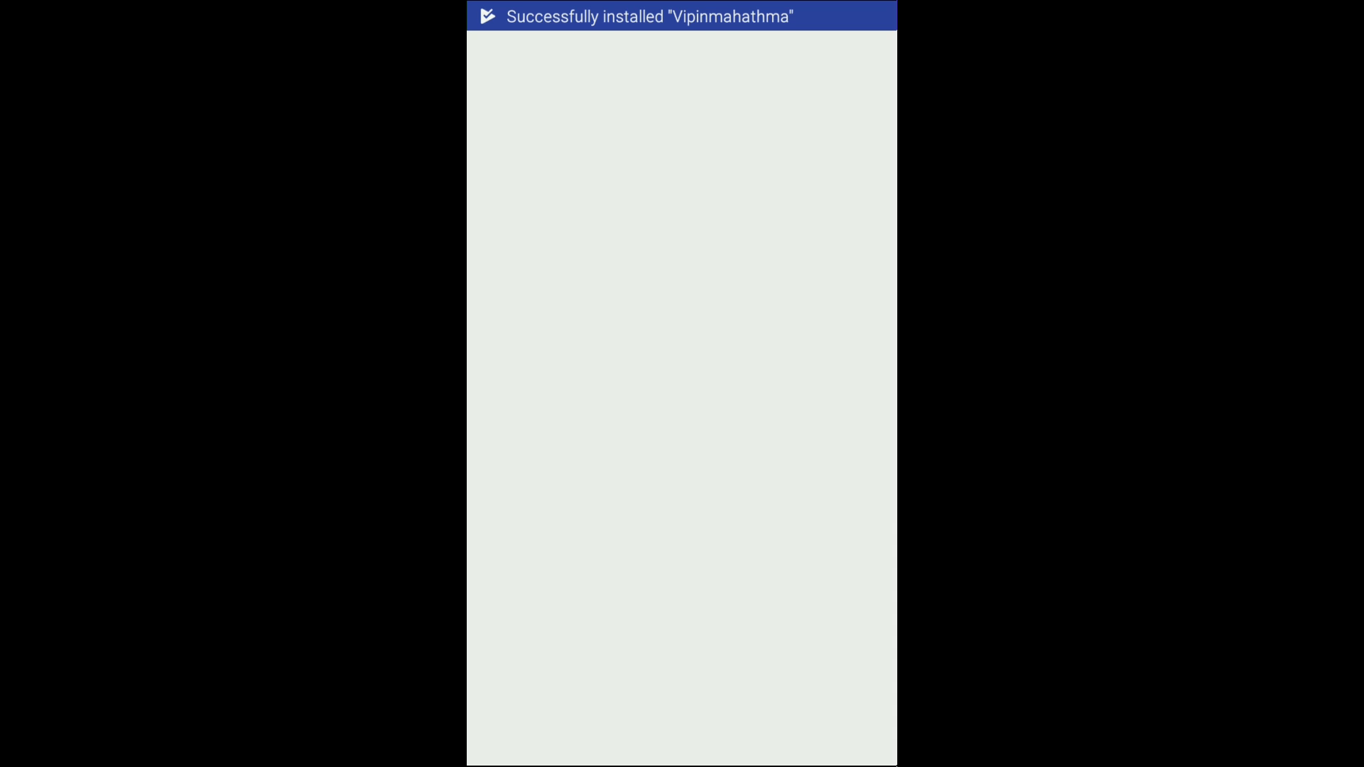